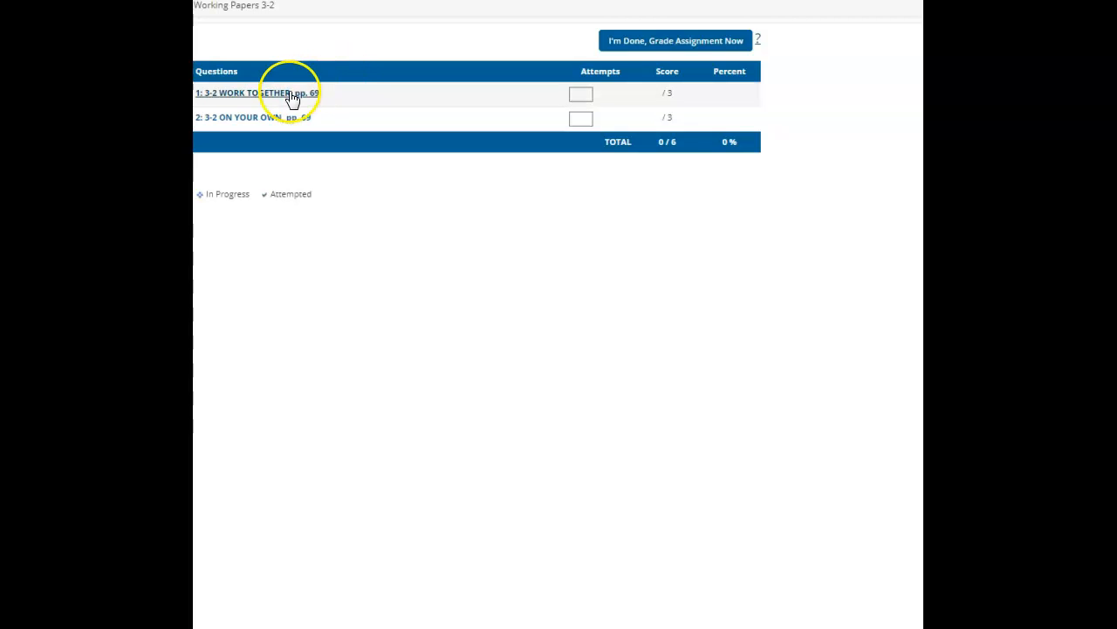
# Open question 1, 3-2 WORK TOGETHER, and float the narrowed question assets window beside the general journal
pyautogui.click(291, 95)
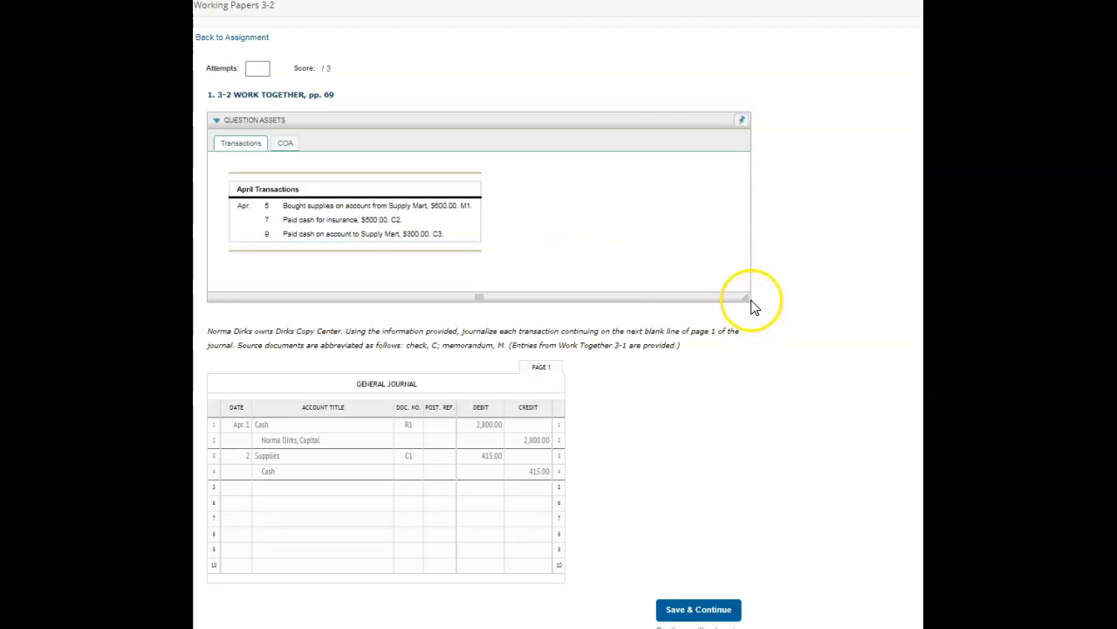
pyautogui.moveTo(750, 300); pyautogui.dragTo(505, 294)
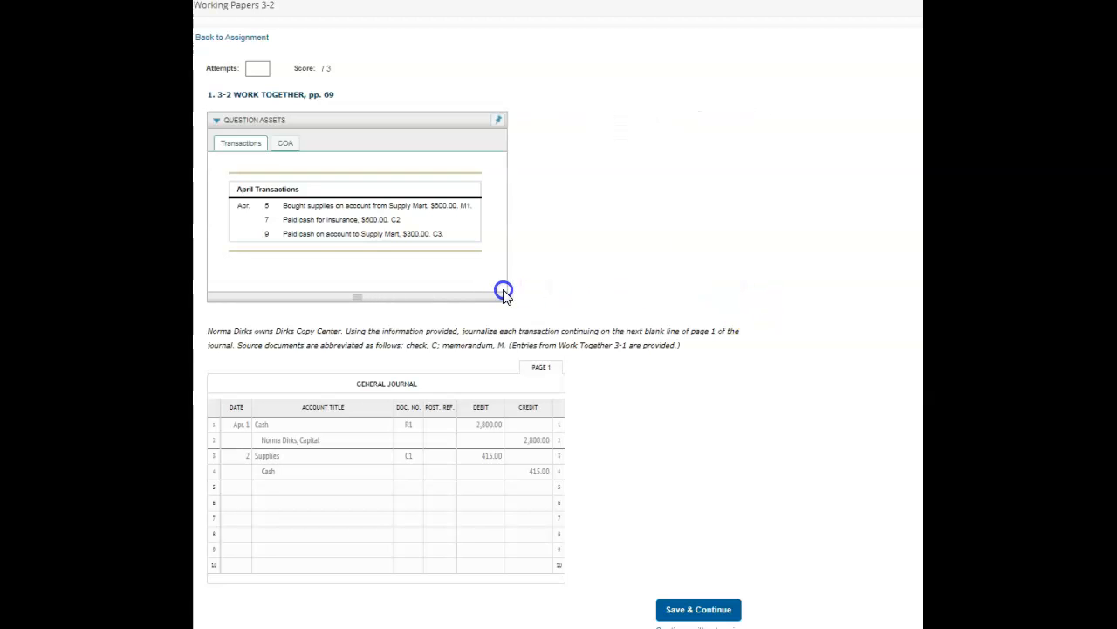
pyautogui.click(498, 121)
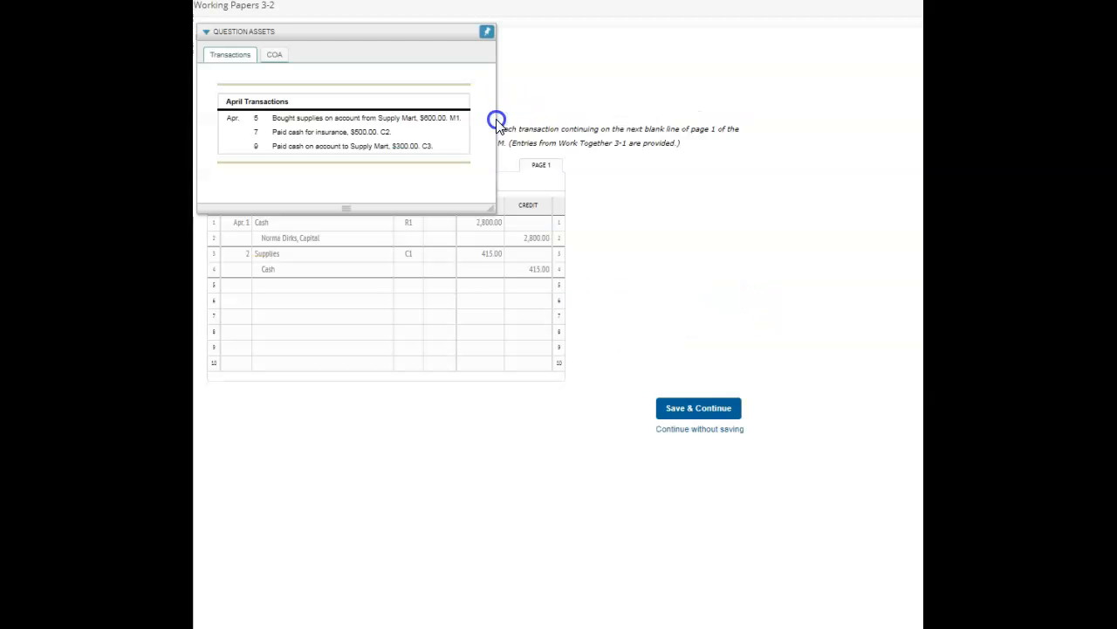
pyautogui.moveTo(414, 25); pyautogui.dragTo(792, 178)
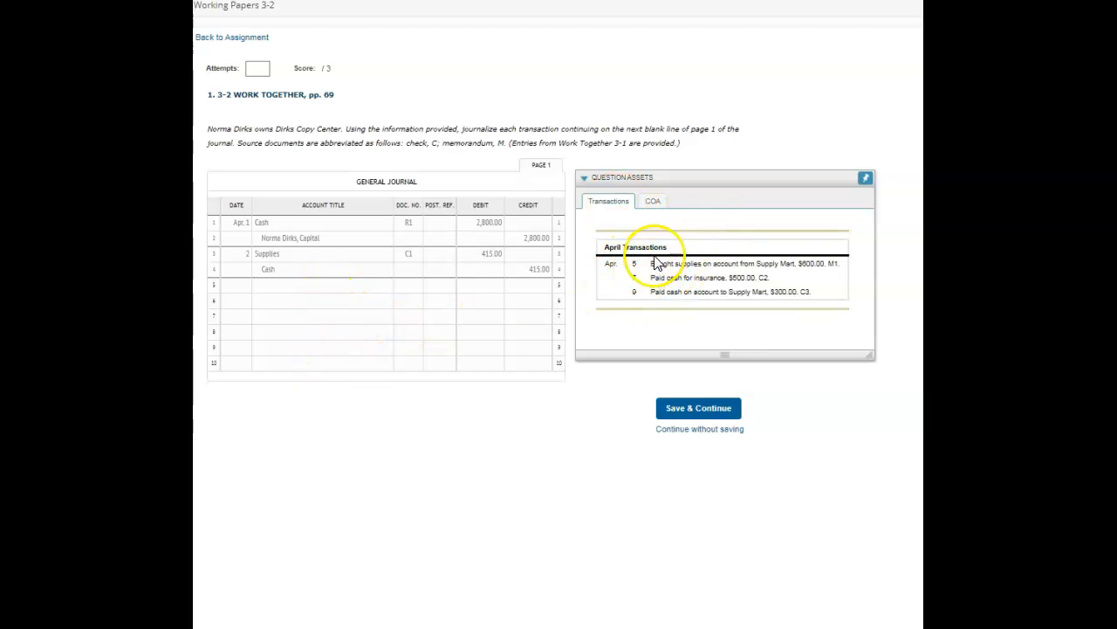
# Display the chart of accounts and make the question assets window taller, moving it higher beside the journal
pyautogui.click(653, 201)
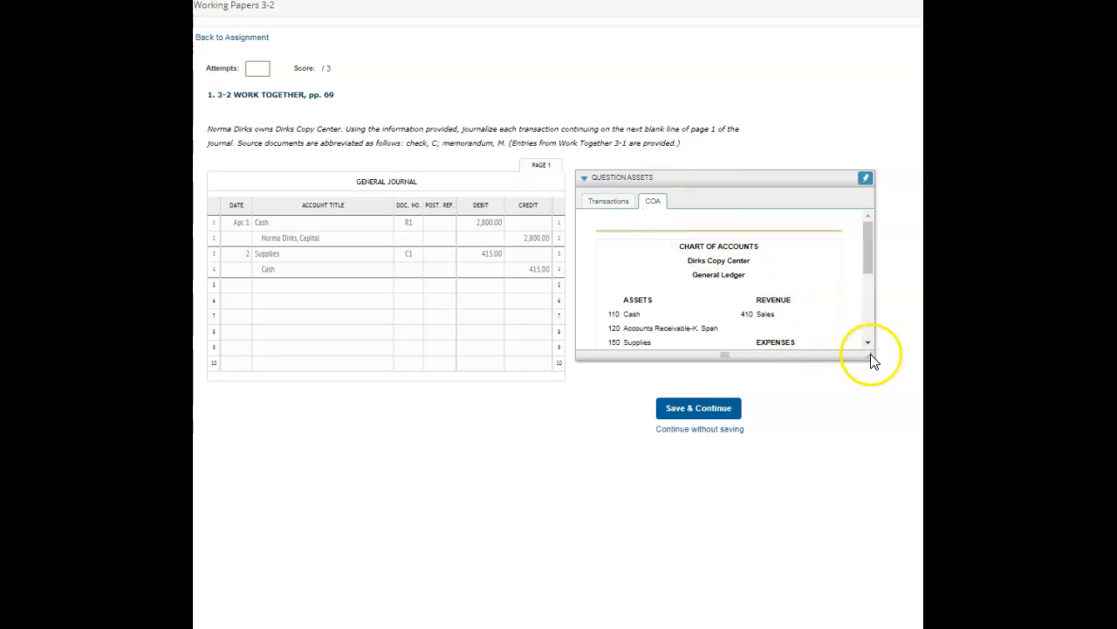
pyautogui.moveTo(874, 360); pyautogui.dragTo(870, 384)
pyautogui.moveTo(867, 278); pyautogui.dragTo(867, 337)
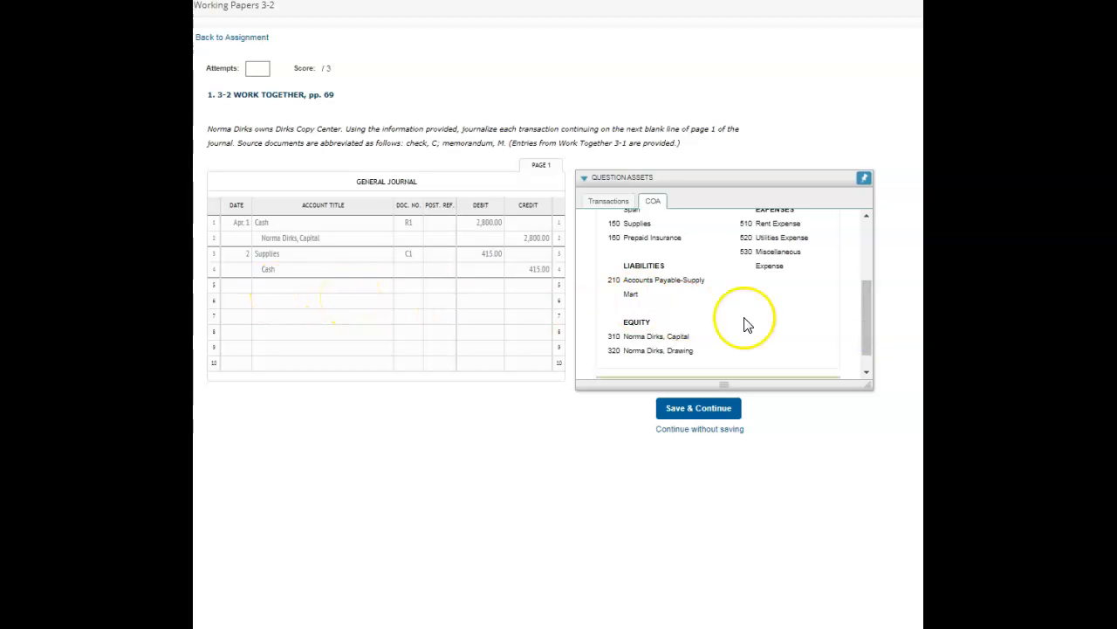
pyautogui.moveTo(869, 330); pyautogui.dragTo(869, 261)
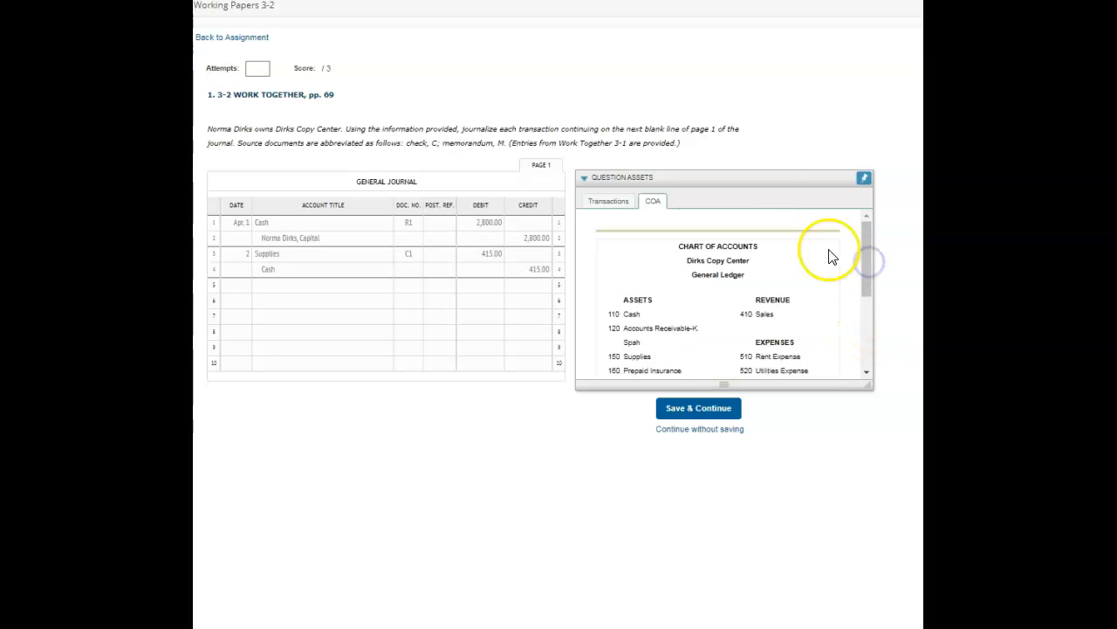
pyautogui.moveTo(786, 179); pyautogui.dragTo(789, 107)
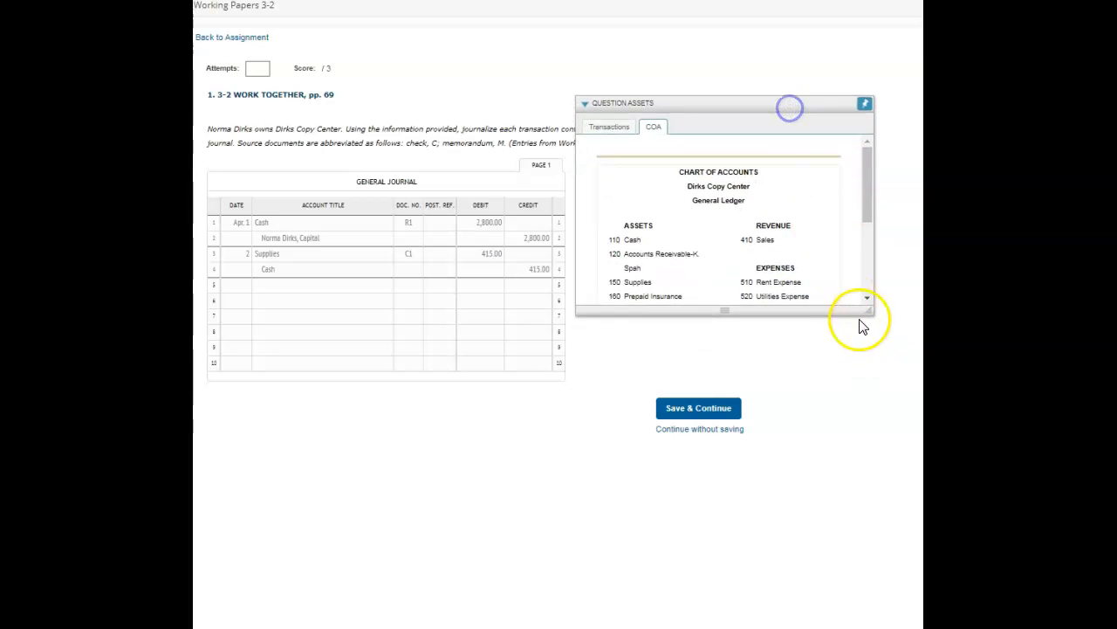
pyautogui.moveTo(868, 312); pyautogui.dragTo(869, 373)
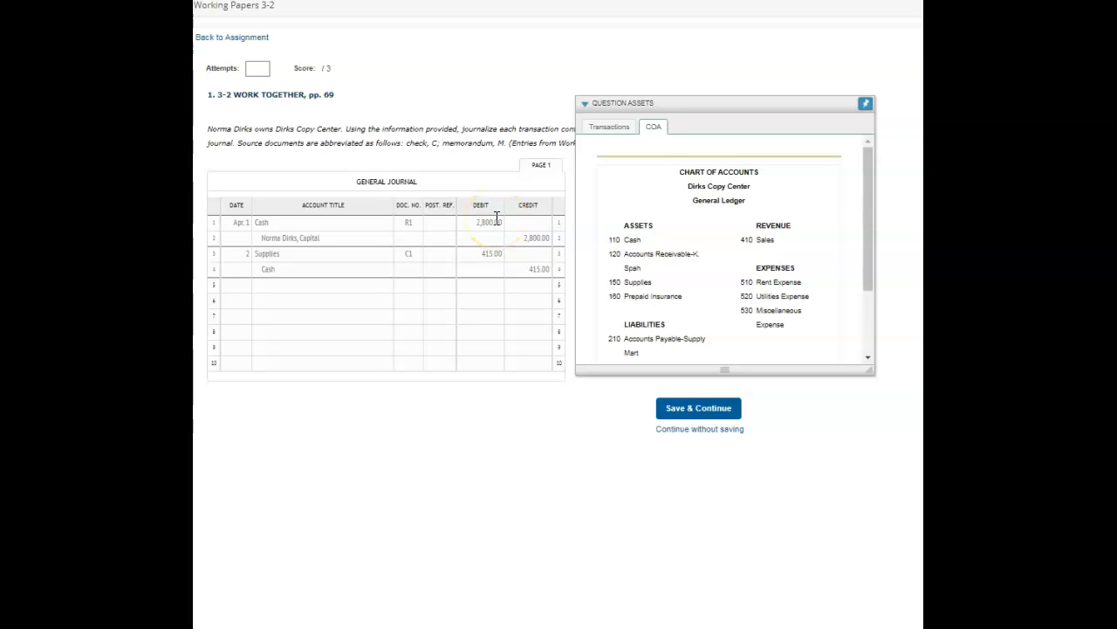
# Record the April 5 debit from the transactions list on journal line 5: date 5, Supplies, document M1, debit 600
pyautogui.click(608, 129)
pyautogui.click(613, 189)
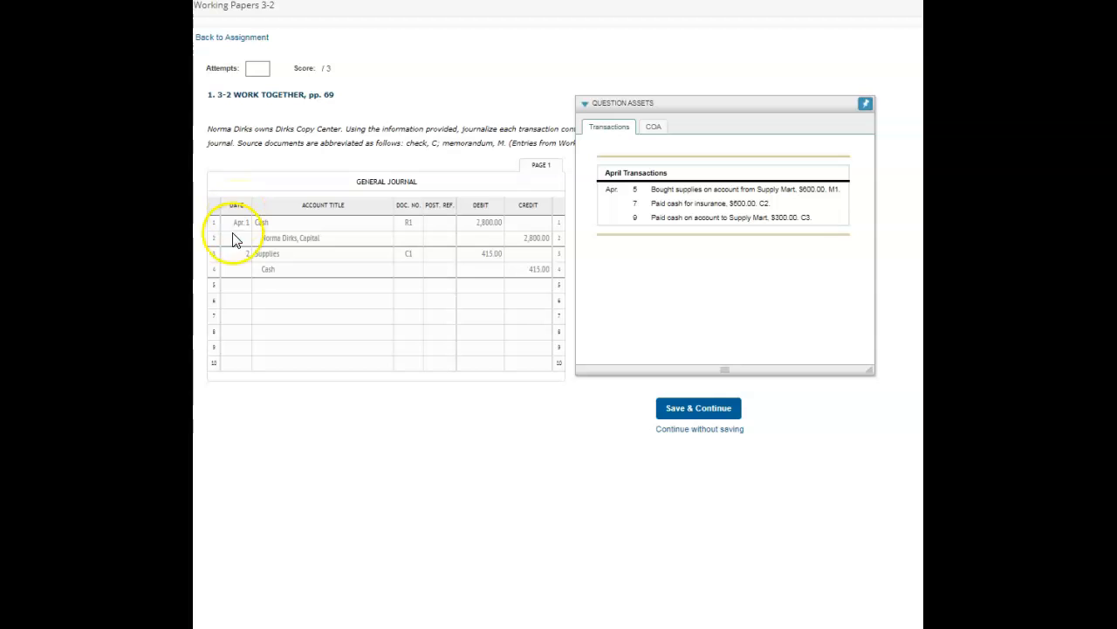
pyautogui.click(238, 286)
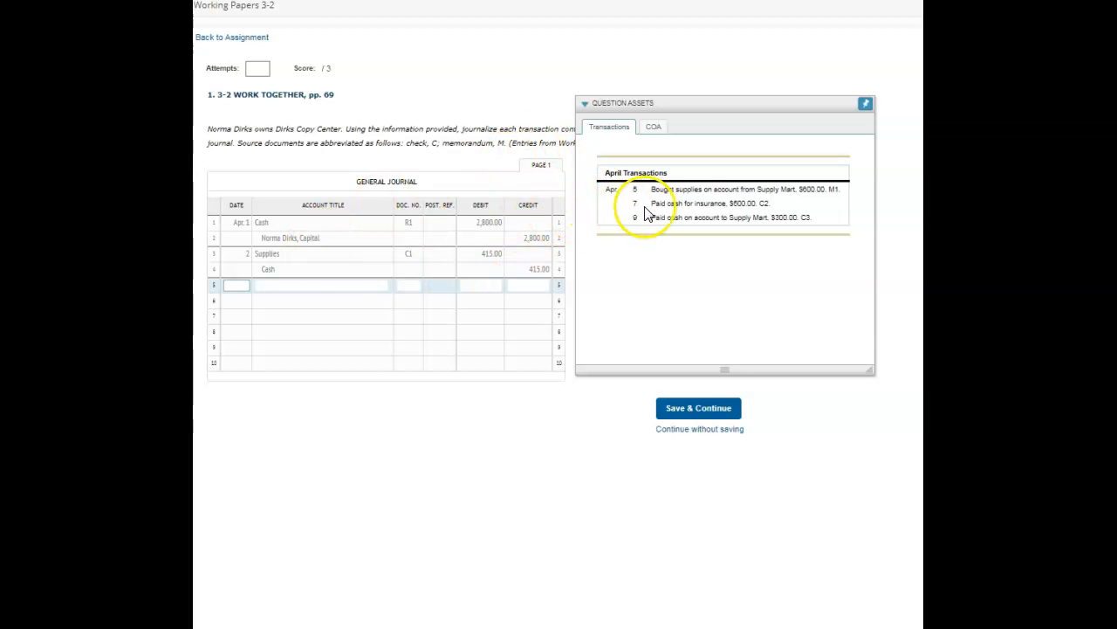
pyautogui.press('Tab')
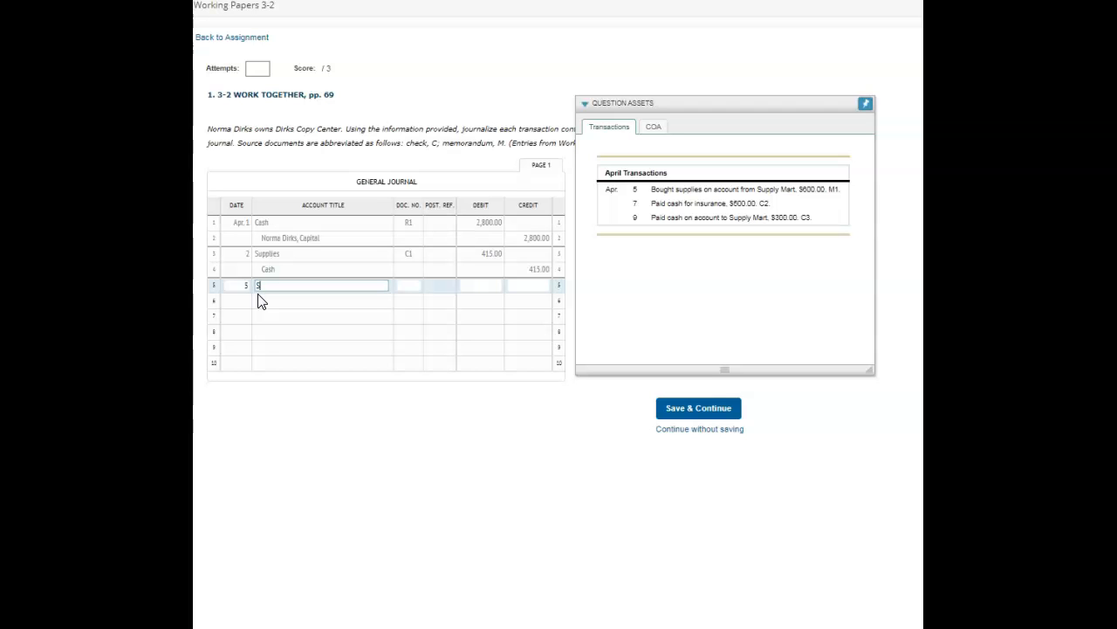
pyautogui.press('BackSpace')
pyautogui.write('plies')
pyautogui.press('Tab')
pyautogui.press('Tab')
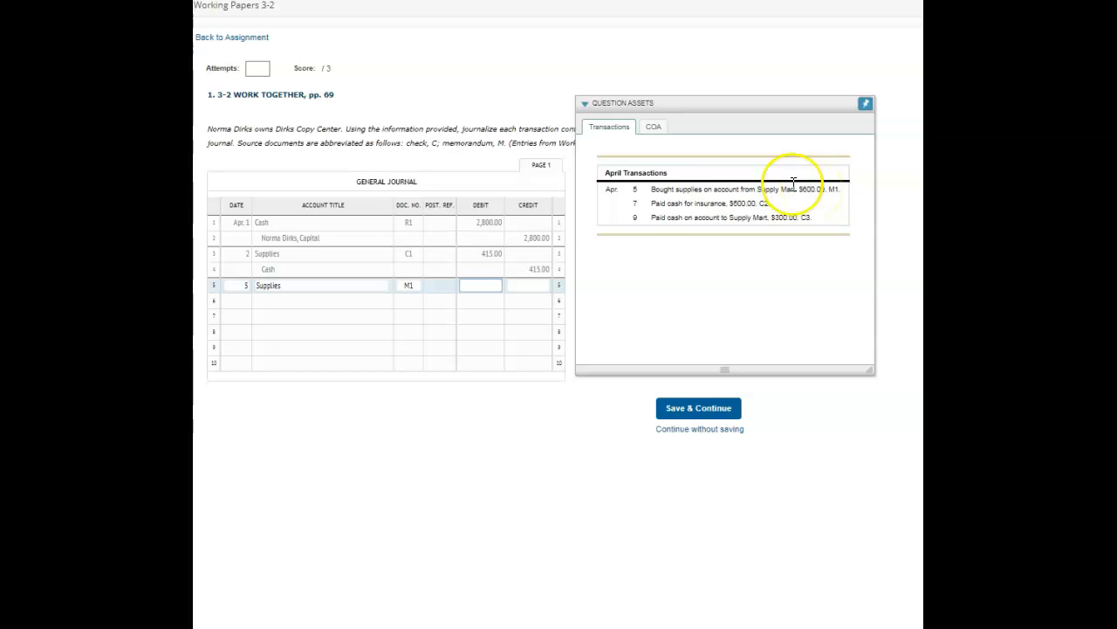
pyautogui.write('600')
pyautogui.click(500, 205)
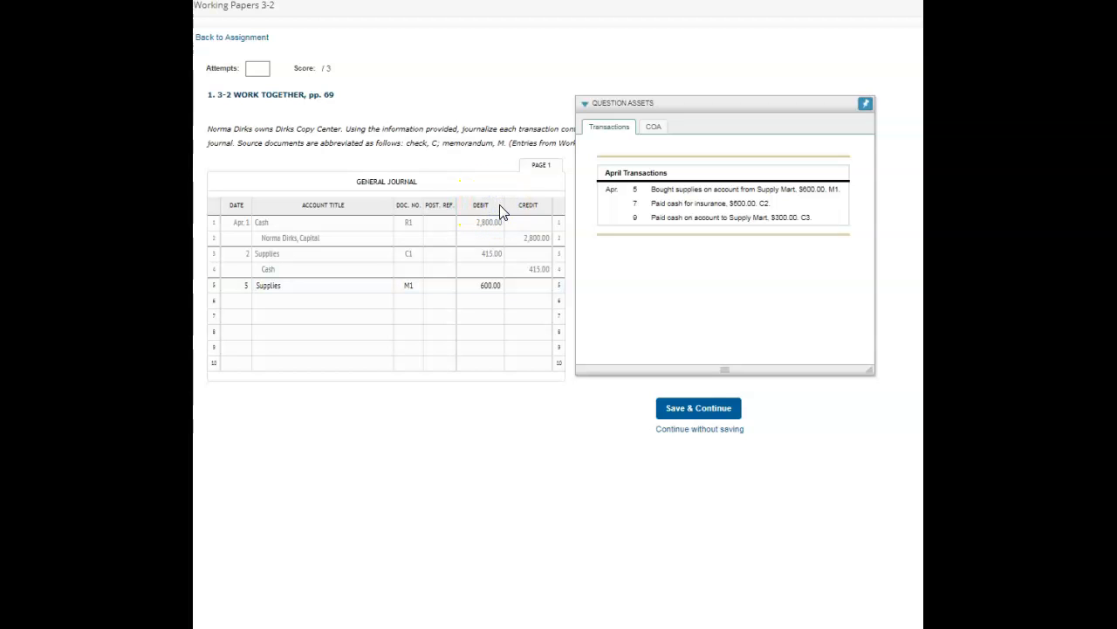
pyautogui.click(543, 217)
pyautogui.click(367, 223)
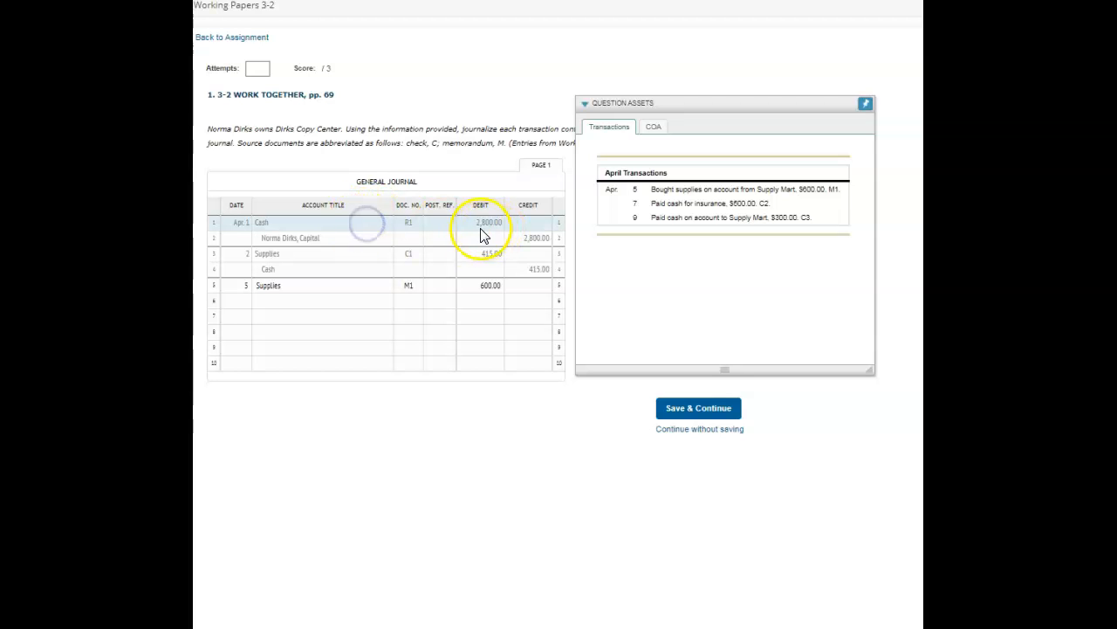
pyautogui.click(462, 241)
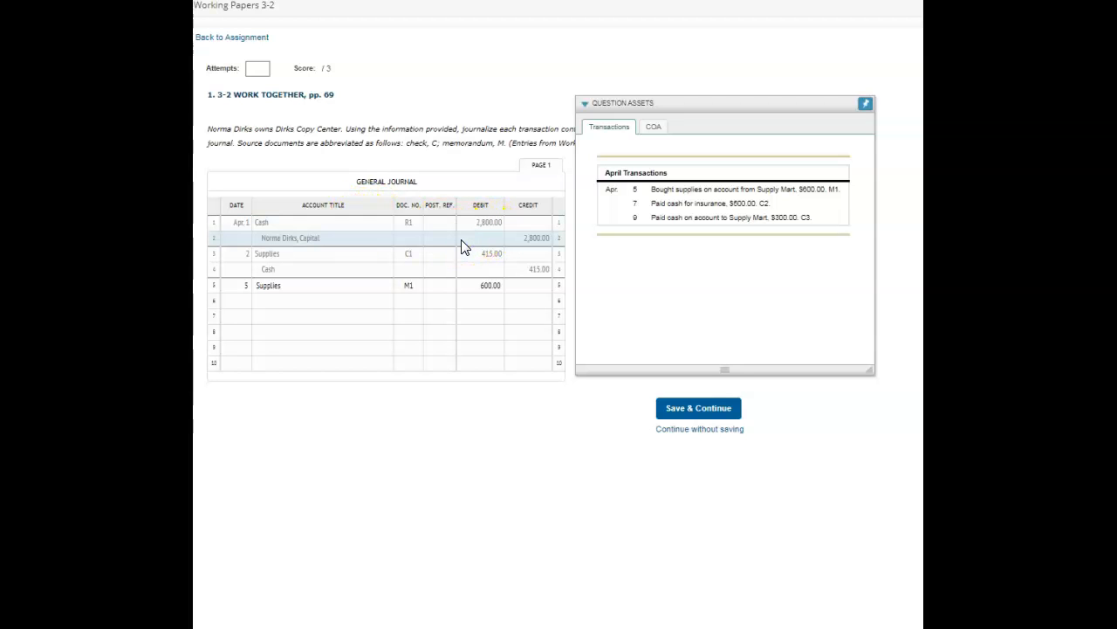
pyautogui.click(332, 302)
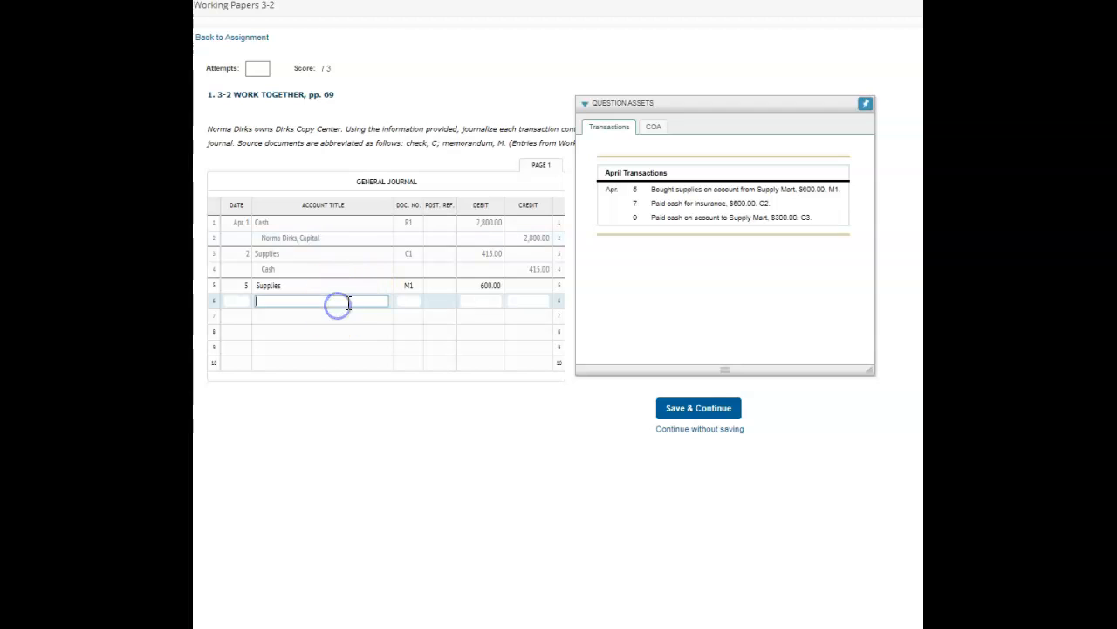
pyautogui.tripleClick(707, 188)
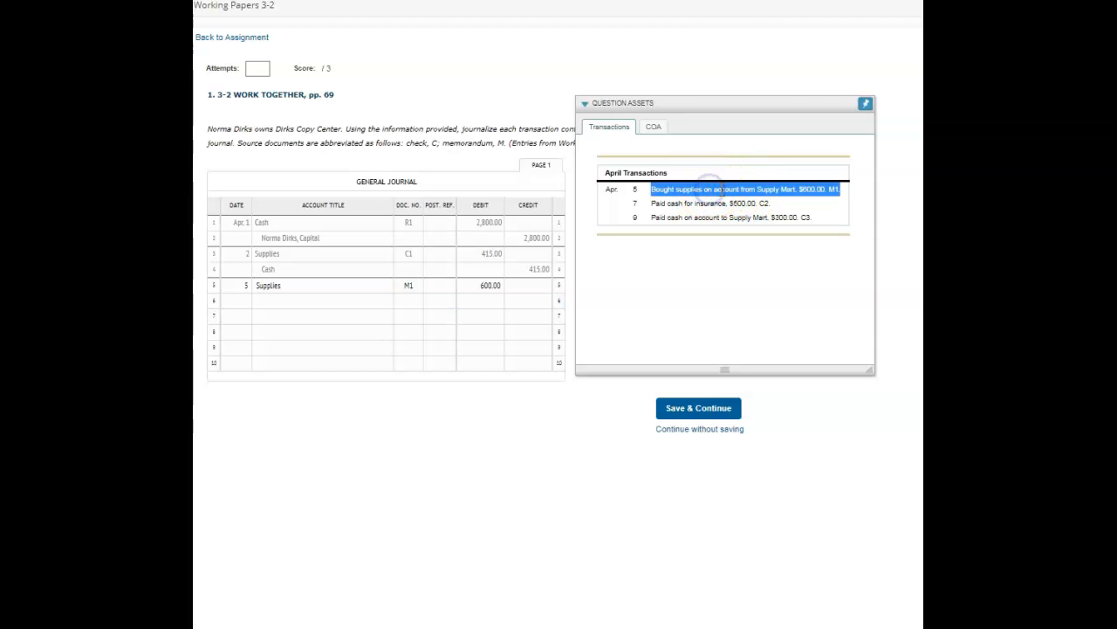
pyautogui.click(714, 189)
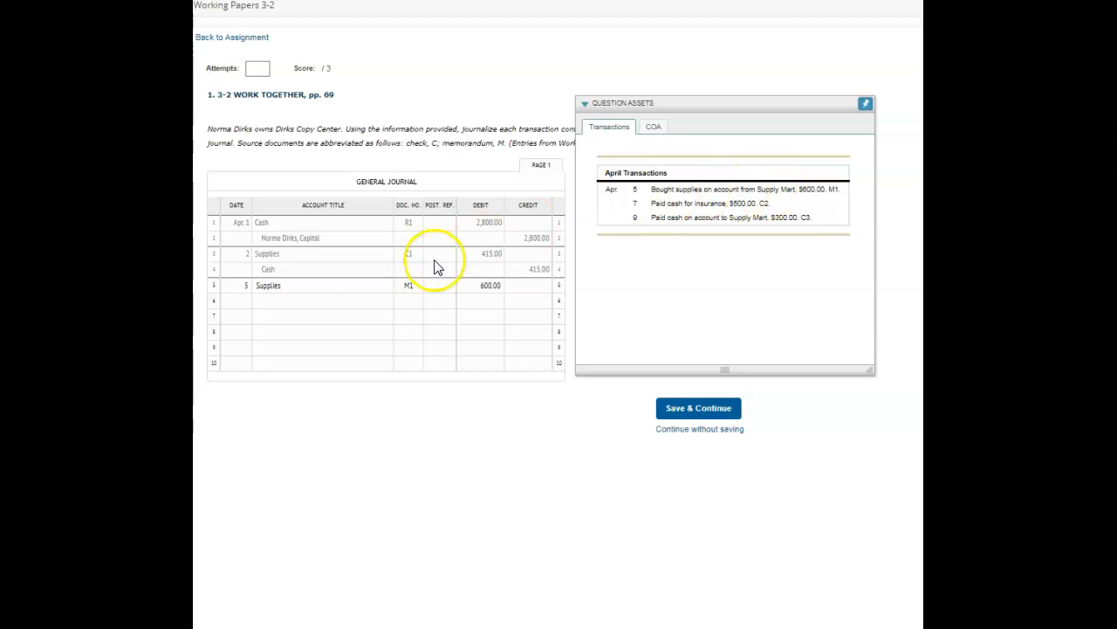
# Copy Accounts Payable-Supply Mart from the chart of accounts into the account title on journal line 6 and enter a 600 credit
pyautogui.click(355, 301)
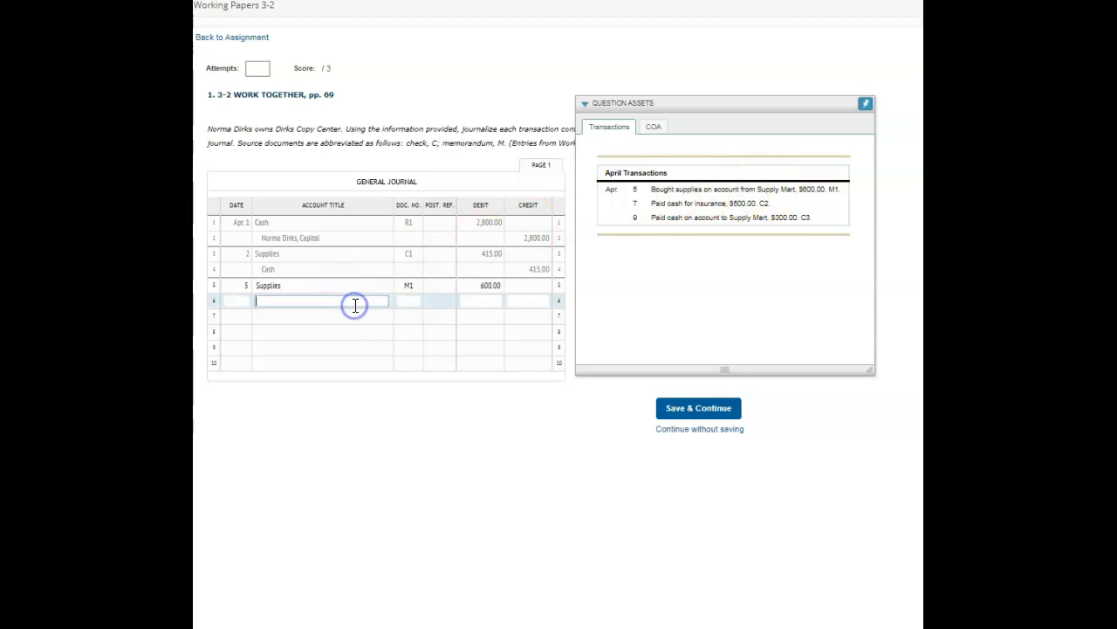
pyautogui.click(655, 127)
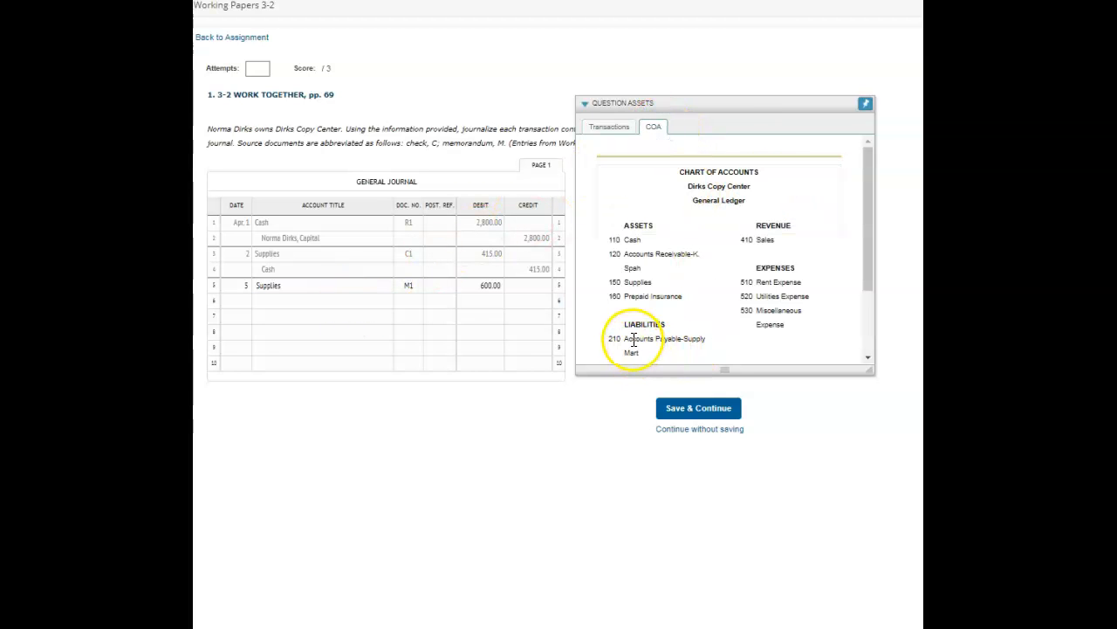
pyautogui.moveTo(624, 339); pyautogui.dragTo(650, 355)
pyautogui.hotkey('ctrl', 'c')
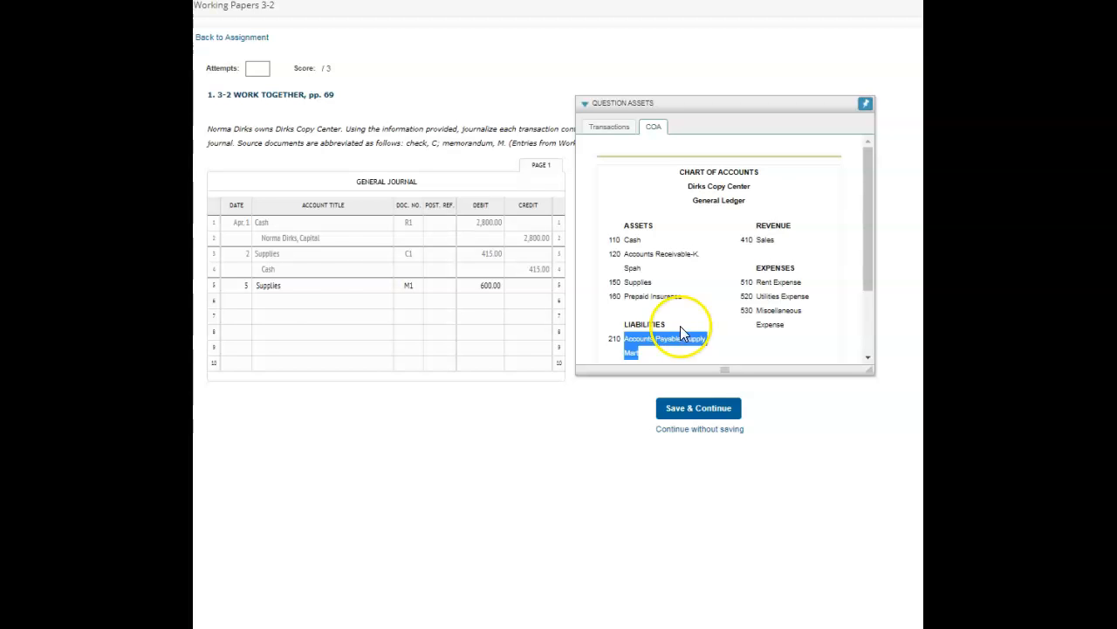
pyautogui.click(277, 301)
pyautogui.hotkey('ctrl', 'v')
pyautogui.click(531, 301)
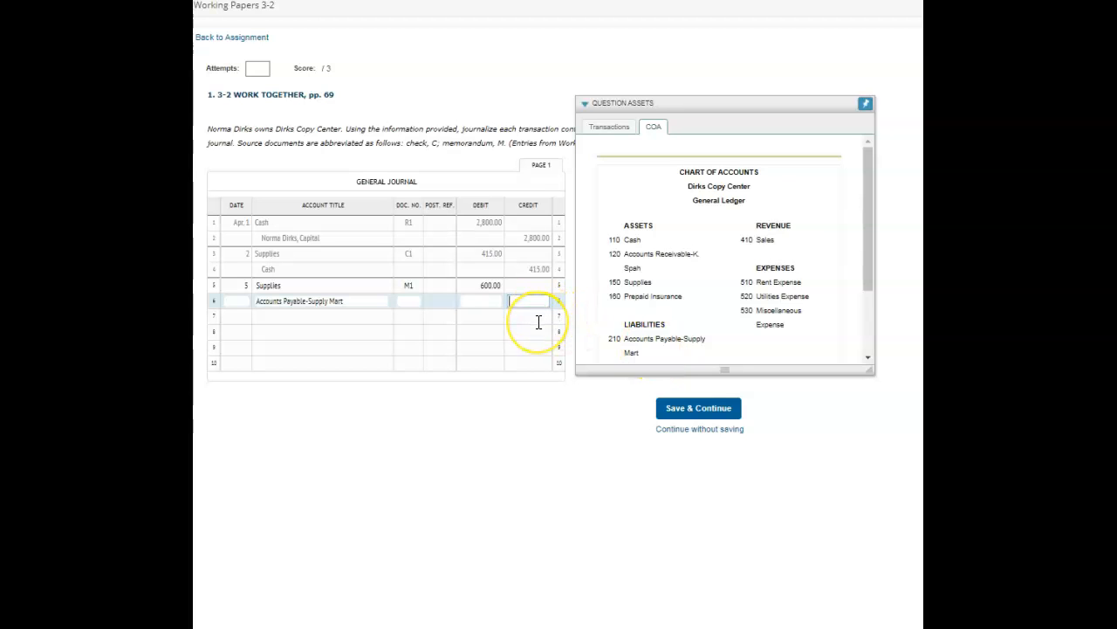
pyautogui.write('6')
pyautogui.click(356, 317)
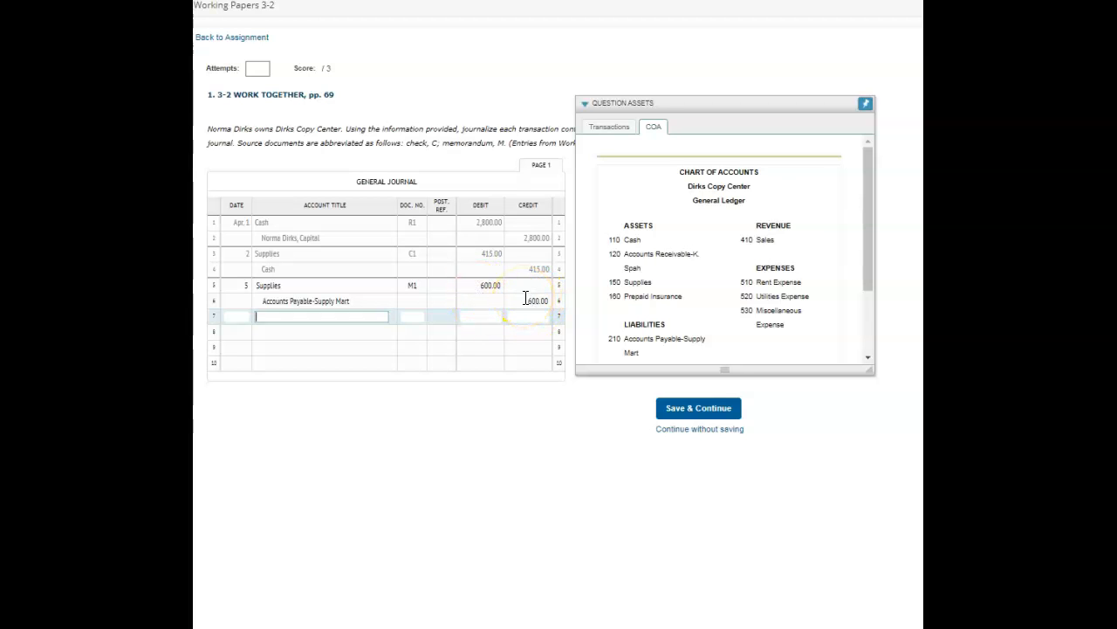
# Start the April 7 insurance entry on journal line 7 with date 7 and Prepaid Insurance copied from the chart of accounts
pyautogui.click(605, 138)
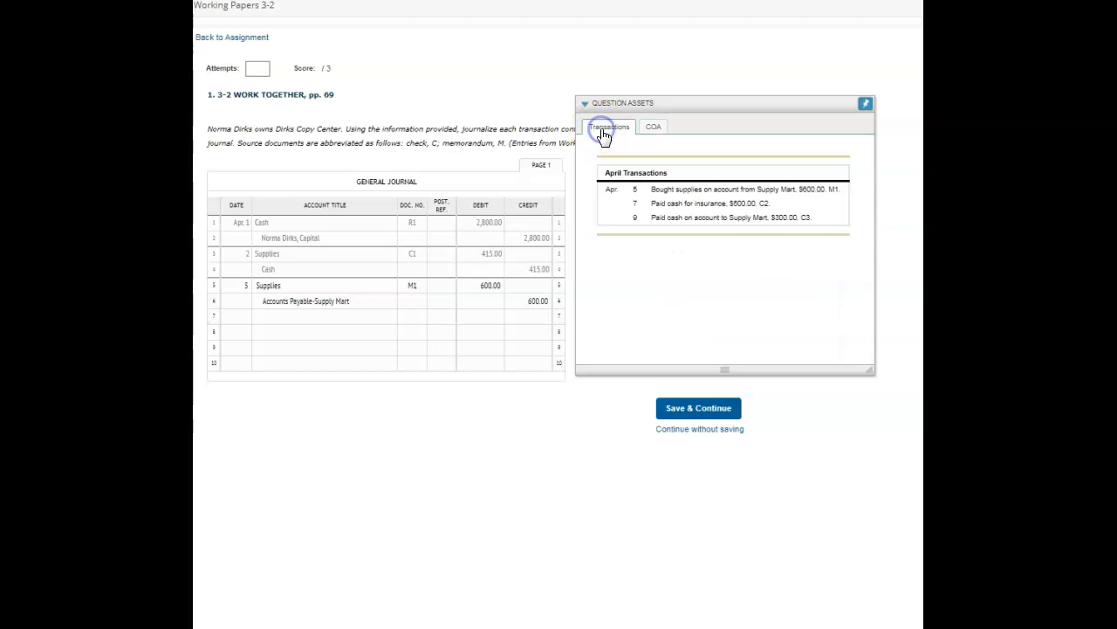
pyautogui.click(635, 203)
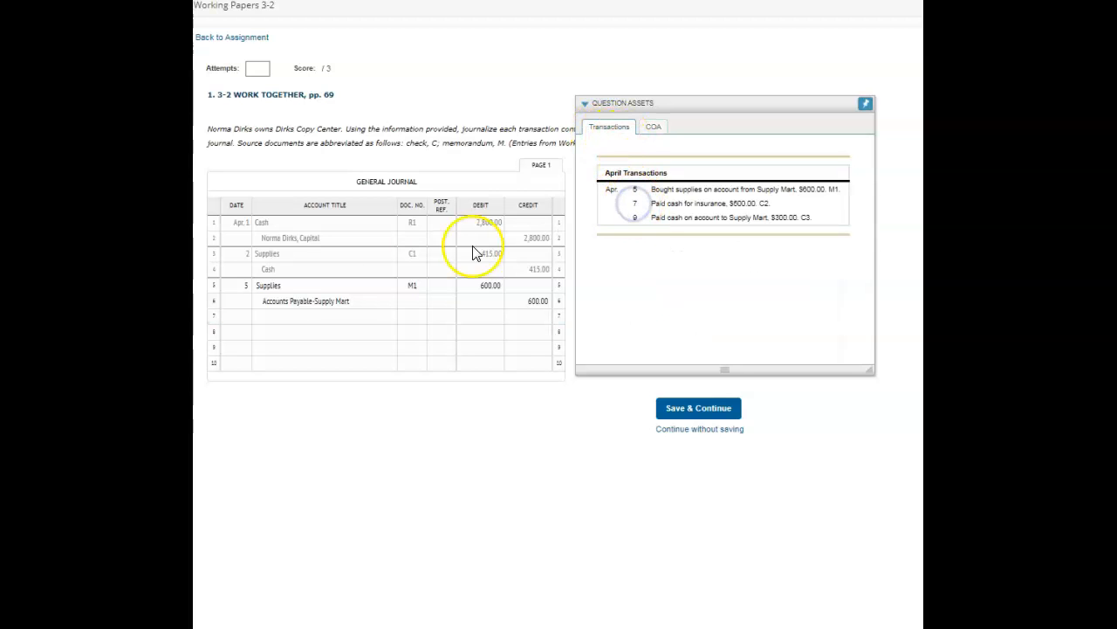
pyautogui.click(238, 316)
pyautogui.write('7')
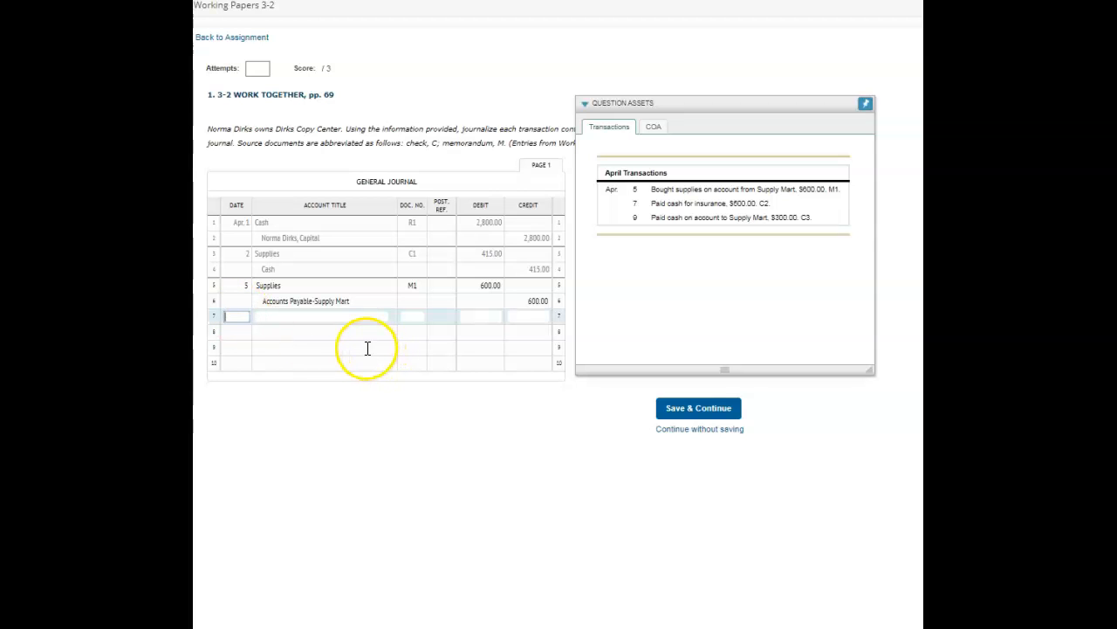
pyautogui.press('Tab')
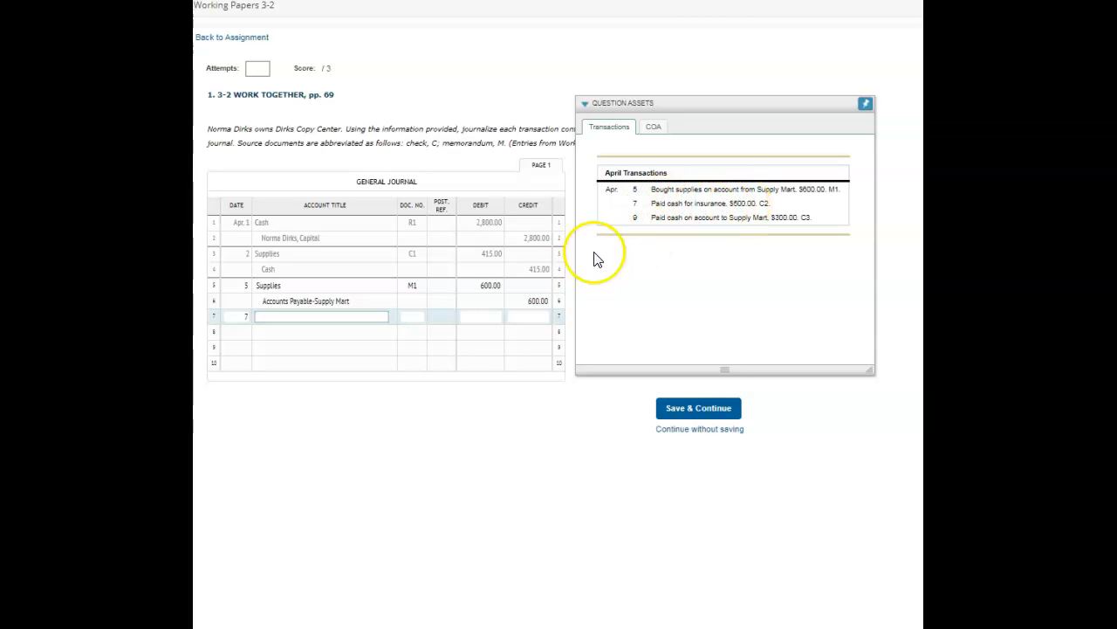
pyautogui.click(340, 317)
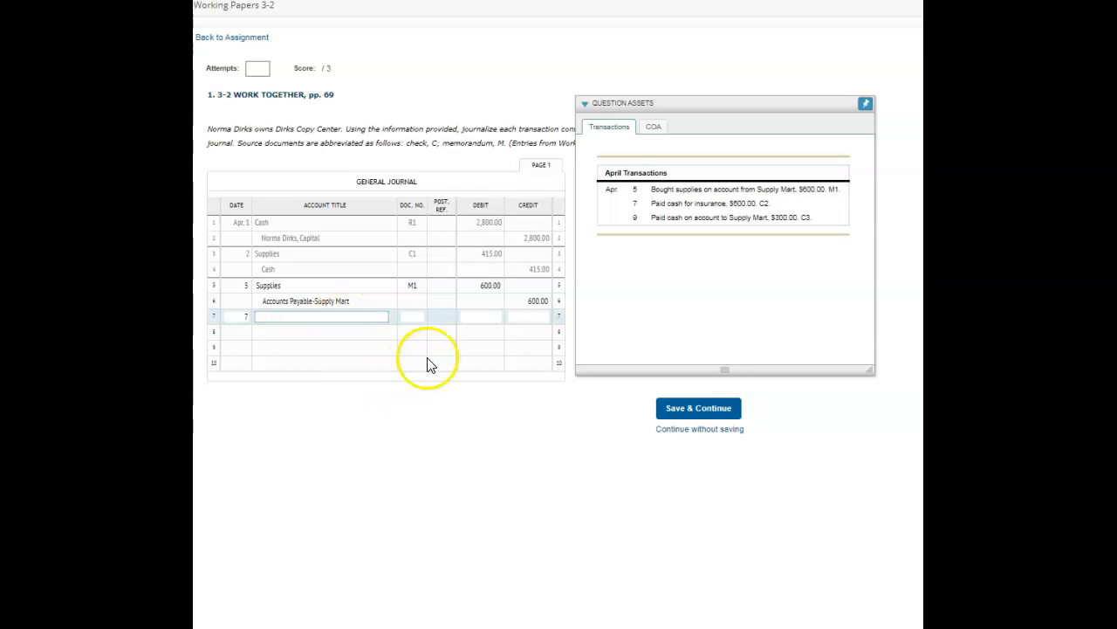
pyautogui.click(654, 126)
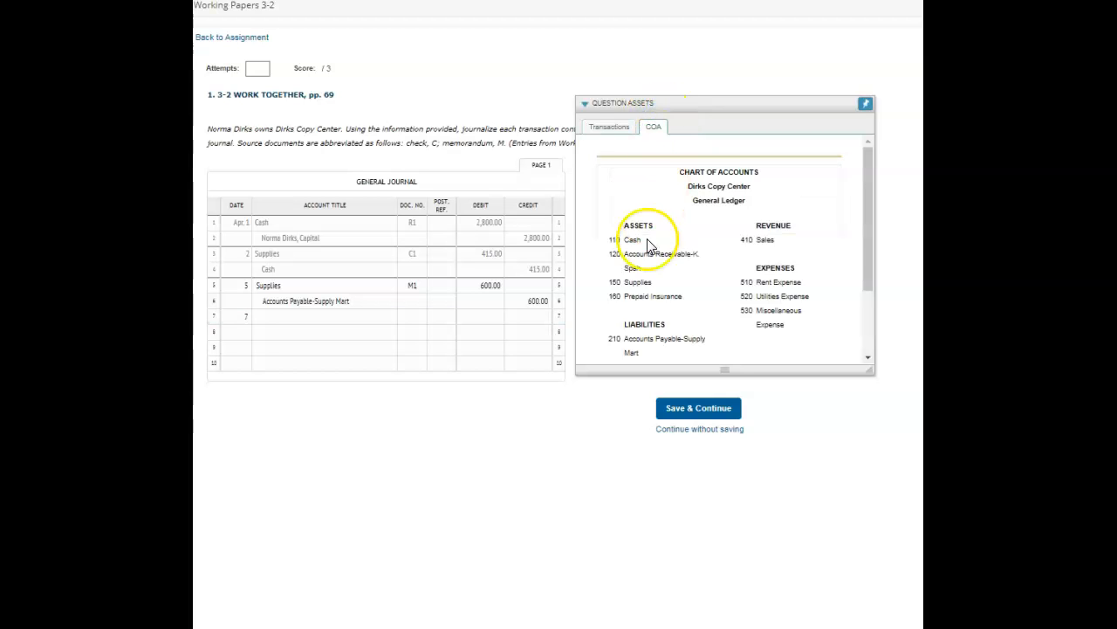
pyautogui.tripleClick(636, 298)
pyautogui.hotkey('ctrl', 'c')
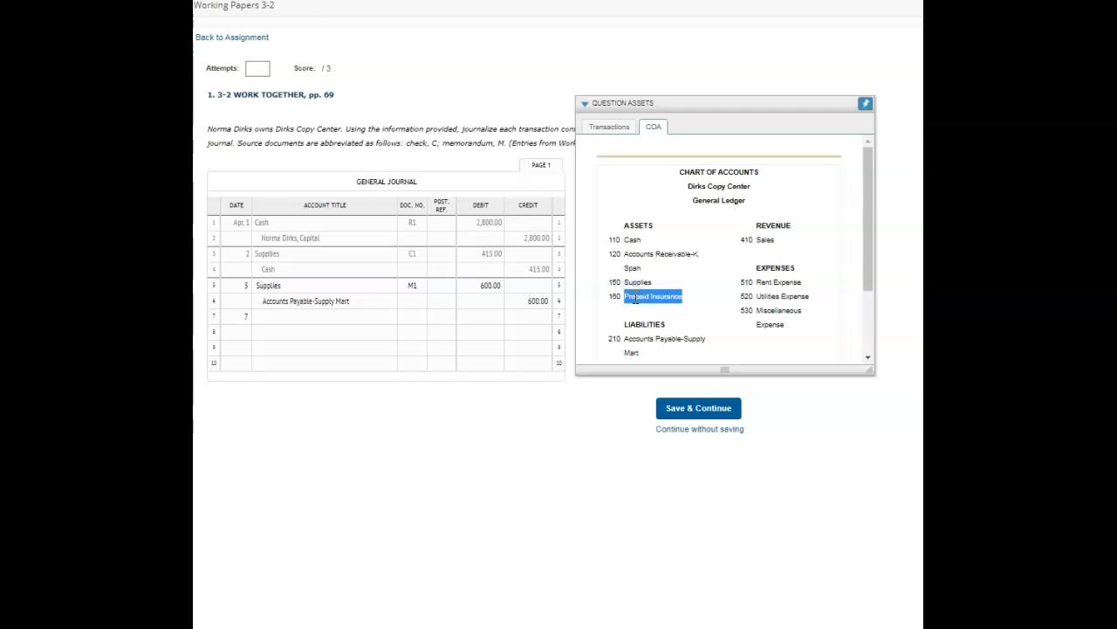
pyautogui.click(366, 316)
pyautogui.hotkey('ctrl', 'v')
# Complete the Prepaid Insurance line with document number C2 and a 500 debit, based on the transactions list
pyautogui.click(414, 316)
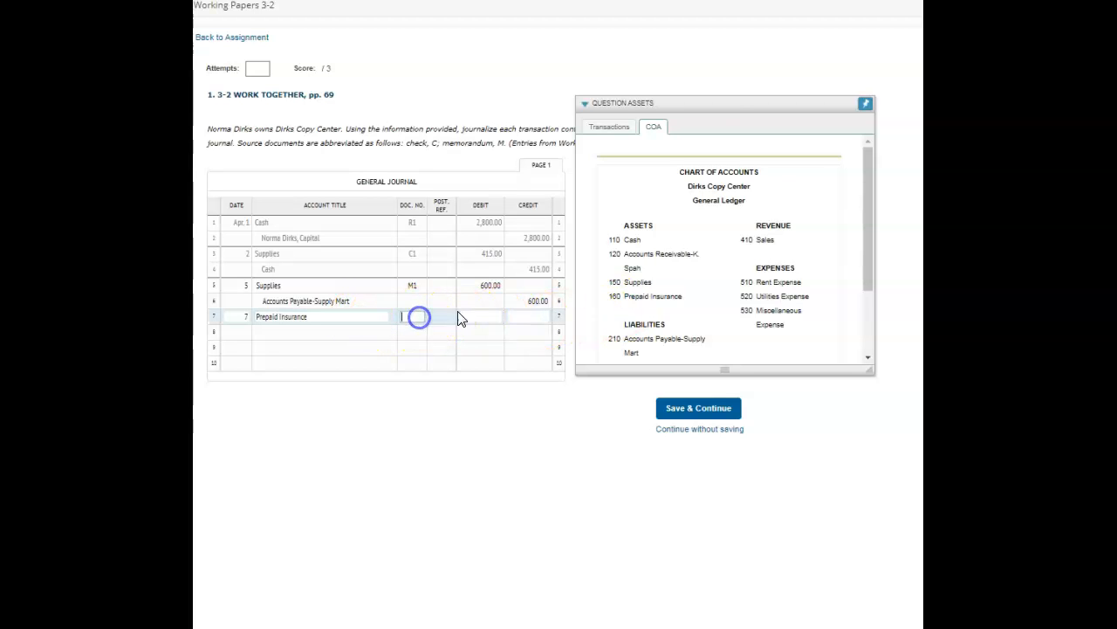
pyautogui.click(607, 127)
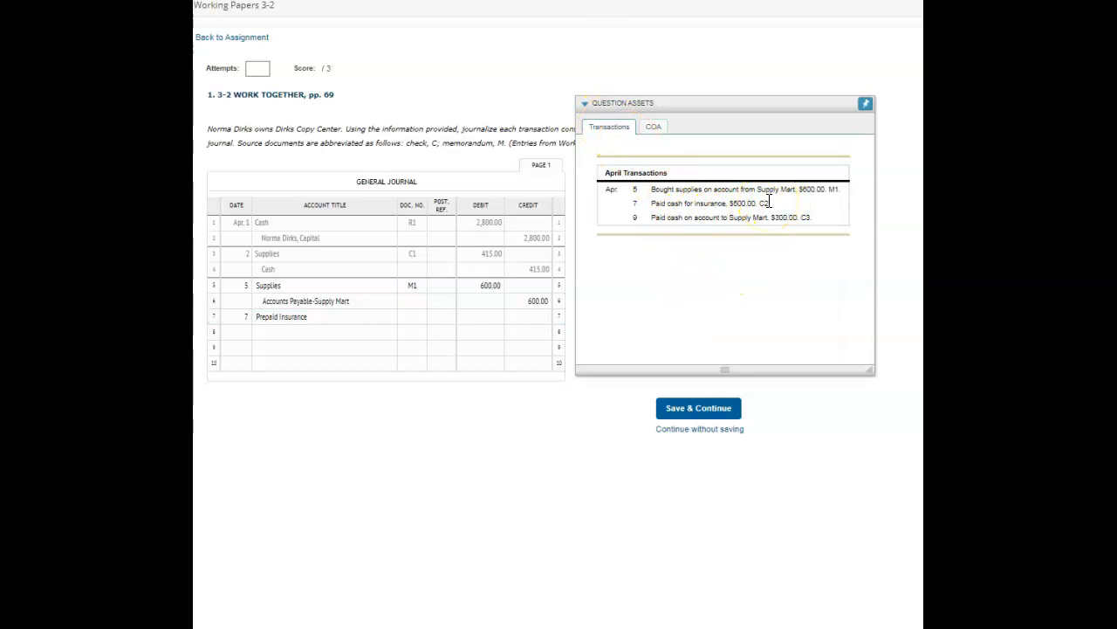
pyautogui.click(444, 316)
pyautogui.click(422, 316)
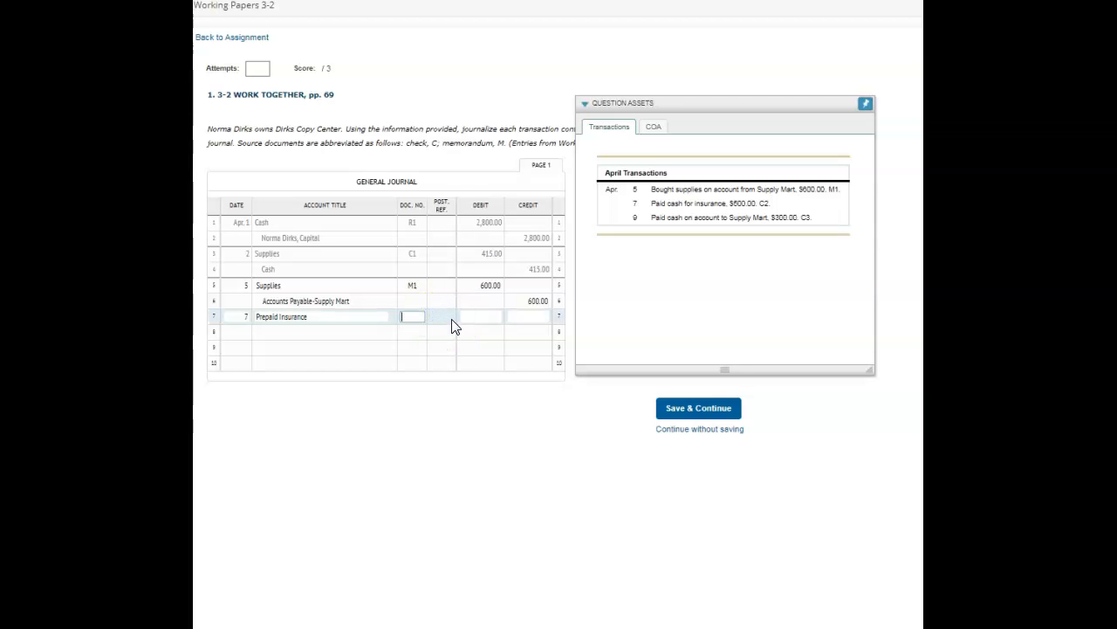
pyautogui.write('C2')
pyautogui.click(480, 318)
pyautogui.write('500')
pyautogui.click(385, 331)
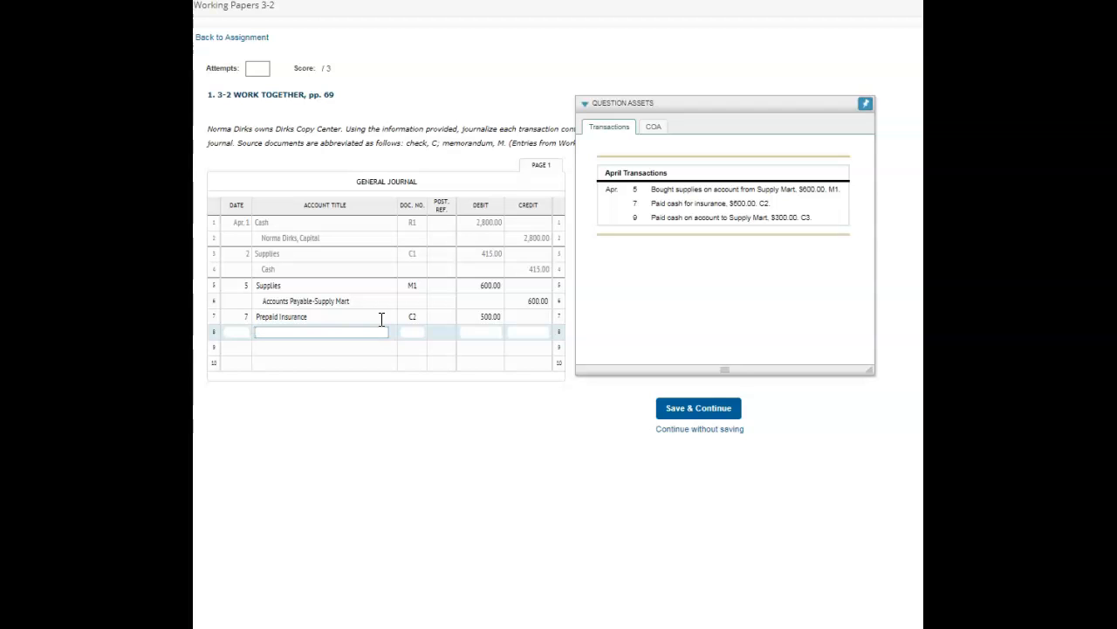
# Record the April 7 credit on journal line 8 with account title Cash and a 500 credit, per the transactions list
pyautogui.click(678, 207)
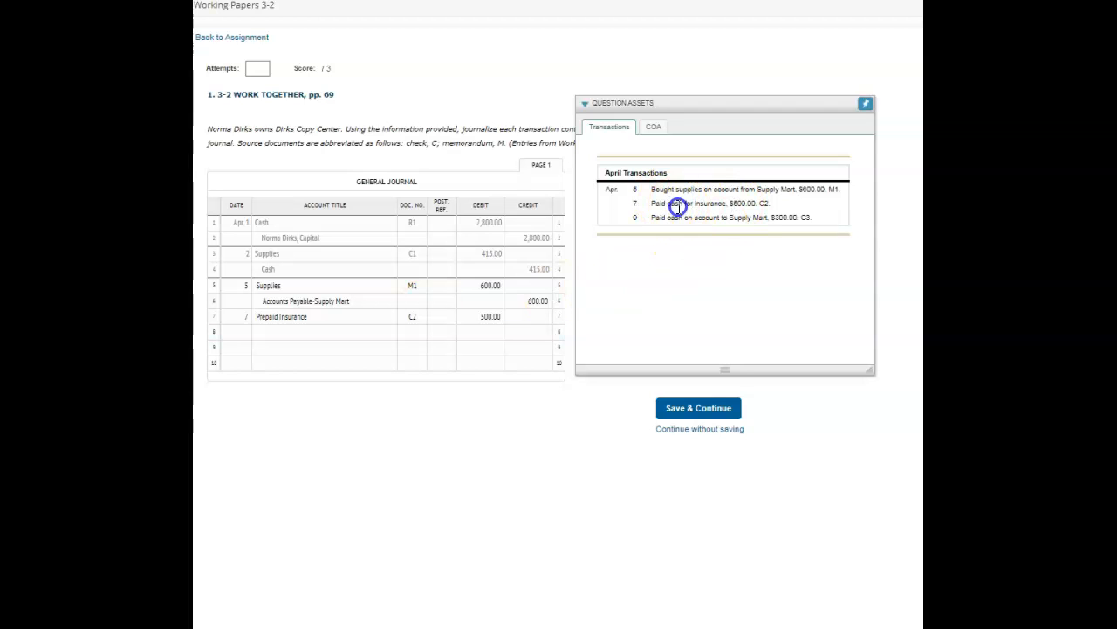
pyautogui.click(295, 331)
pyautogui.click(308, 334)
pyautogui.write('Ca')
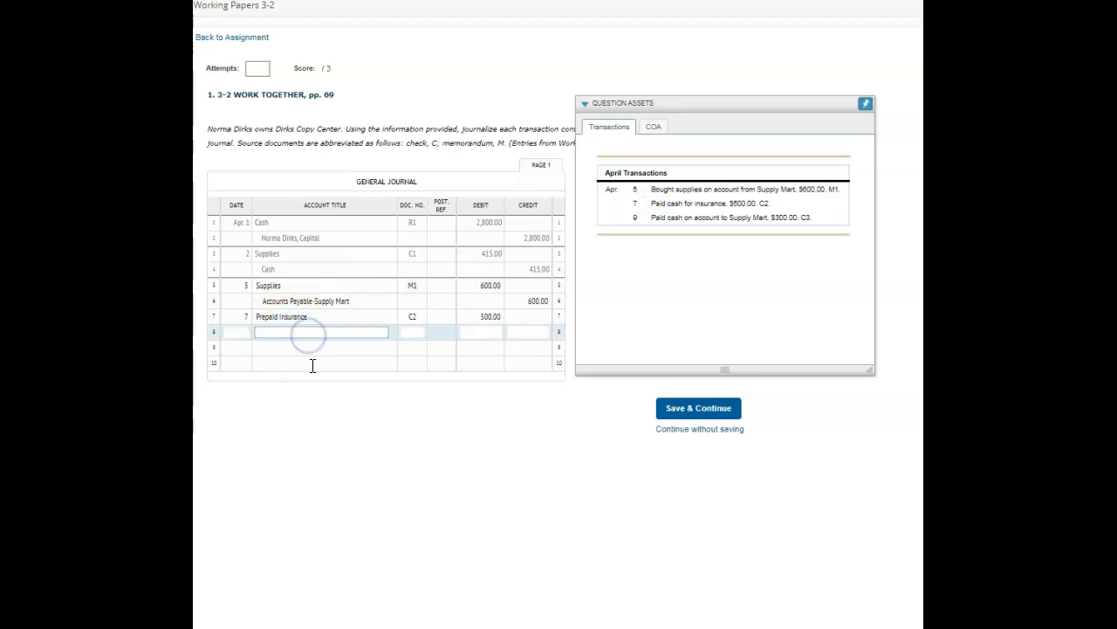
pyautogui.write('sh')
pyautogui.press('Tab')
pyautogui.press('Tab')
pyautogui.press('Tab')
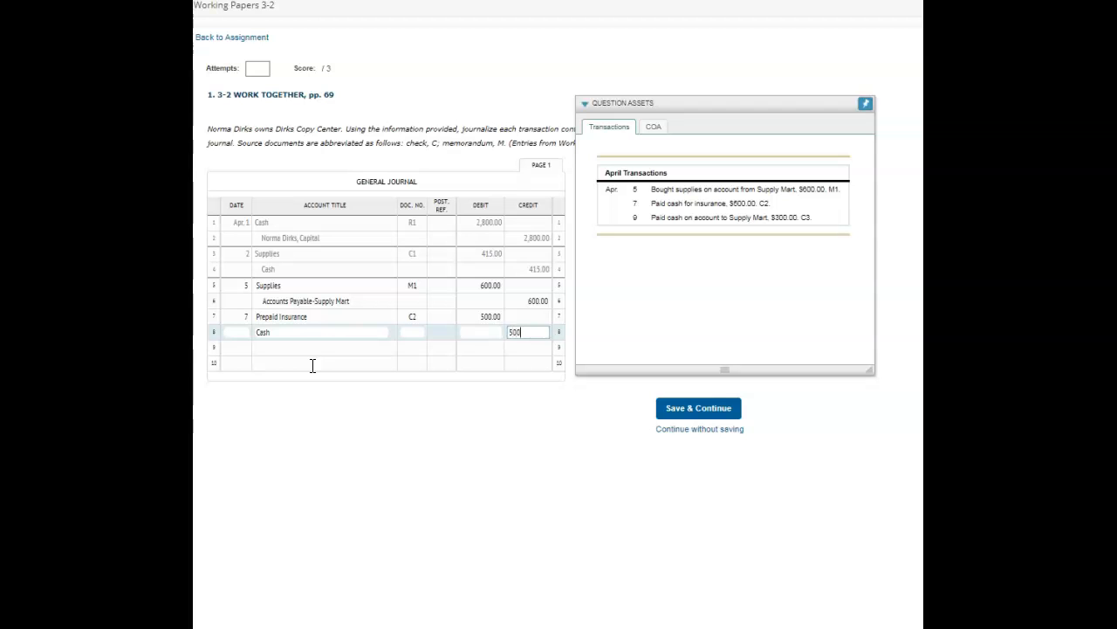
# Start the April 9 entry on journal line 9 with date 9 and Accounts Payable-Supply Mart copied from line 6
pyautogui.click(239, 346)
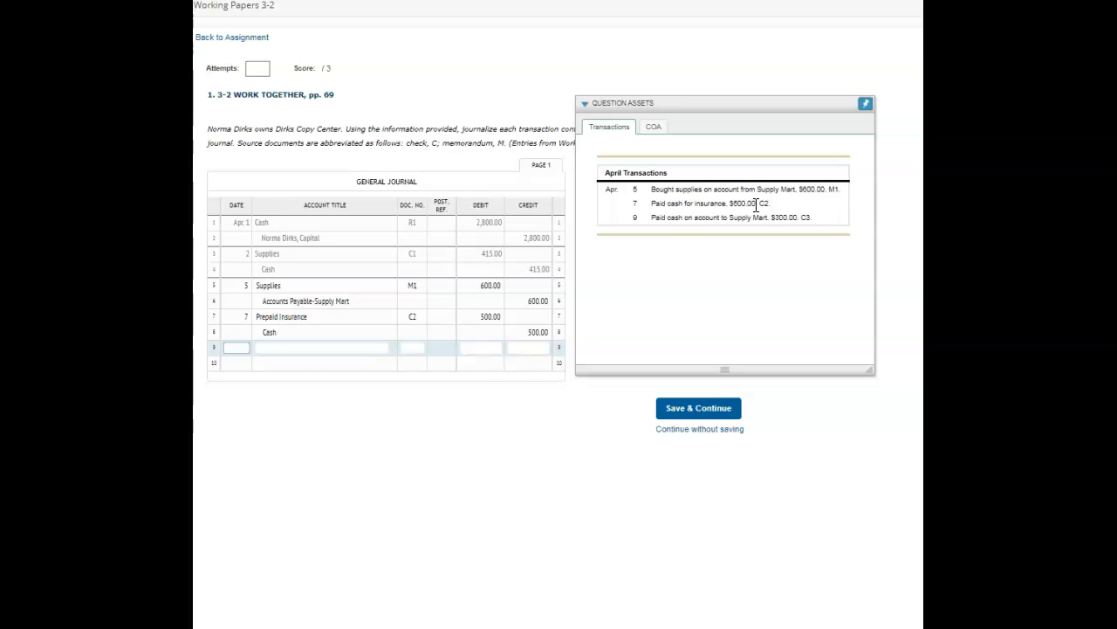
pyautogui.click(642, 226)
pyautogui.click(244, 347)
pyautogui.click(337, 351)
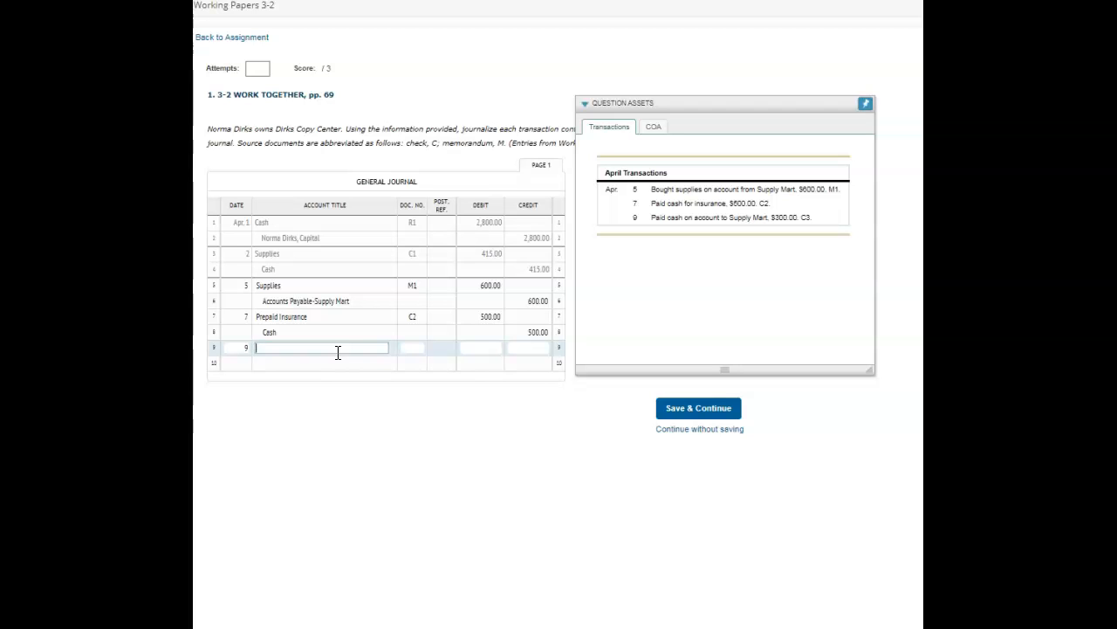
pyautogui.click(337, 302)
pyautogui.moveTo(354, 300); pyautogui.dragTo(268, 302)
pyautogui.tripleClick(291, 301)
pyautogui.hotkey('ctrl', 'c')
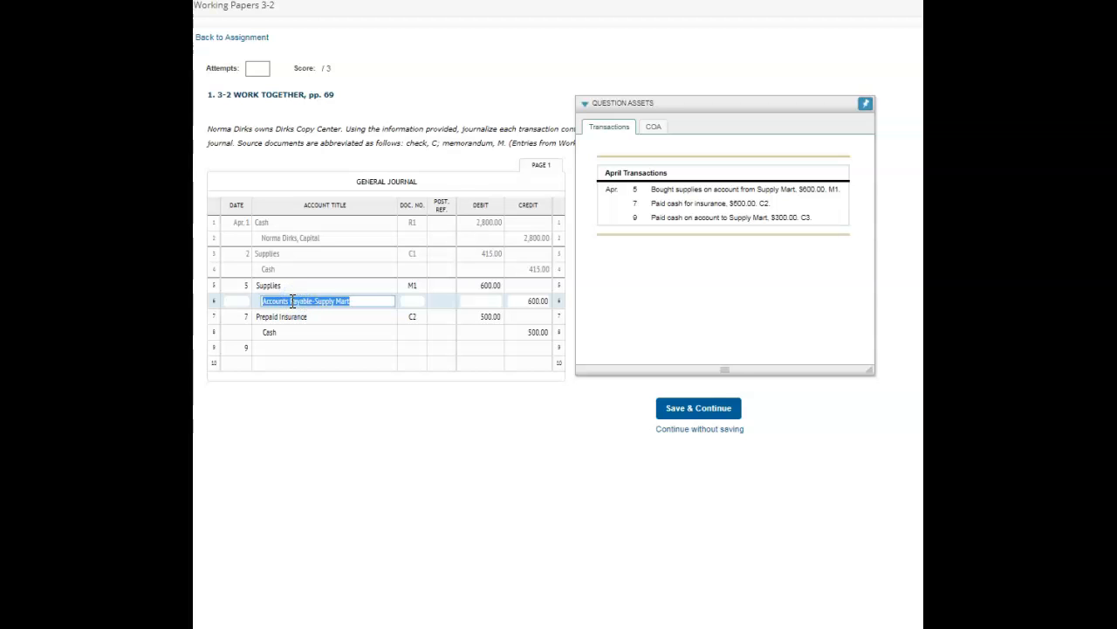
pyautogui.click(275, 348)
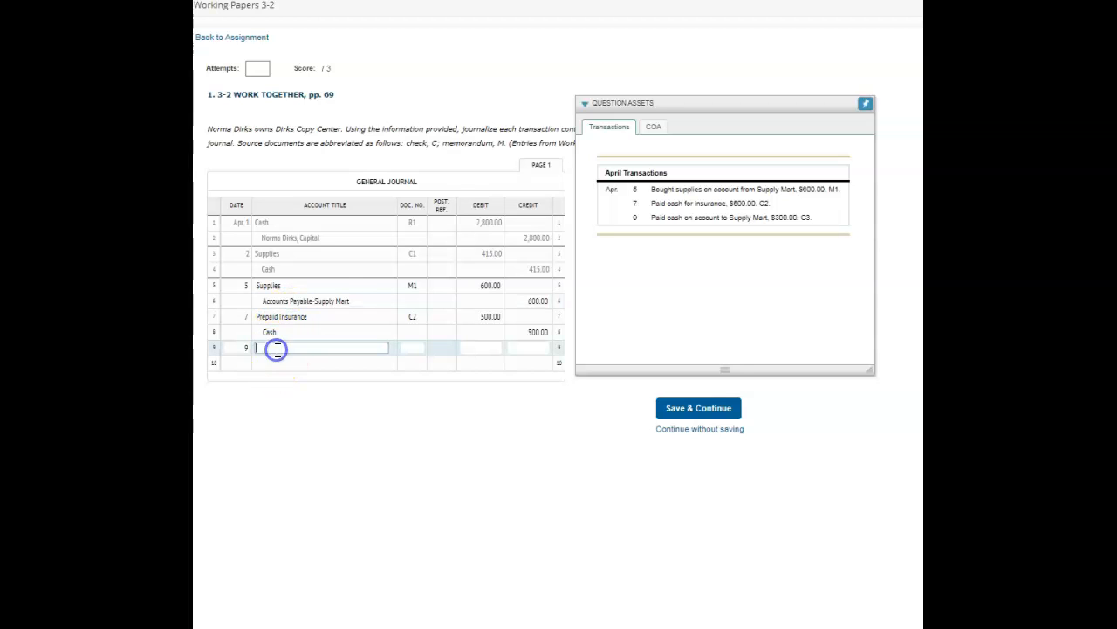
pyautogui.hotkey('ctrl', 'v')
# Complete the April 9 Accounts Payable-Supply Mart line with document number C3 and a 300 debit
pyautogui.click(805, 217)
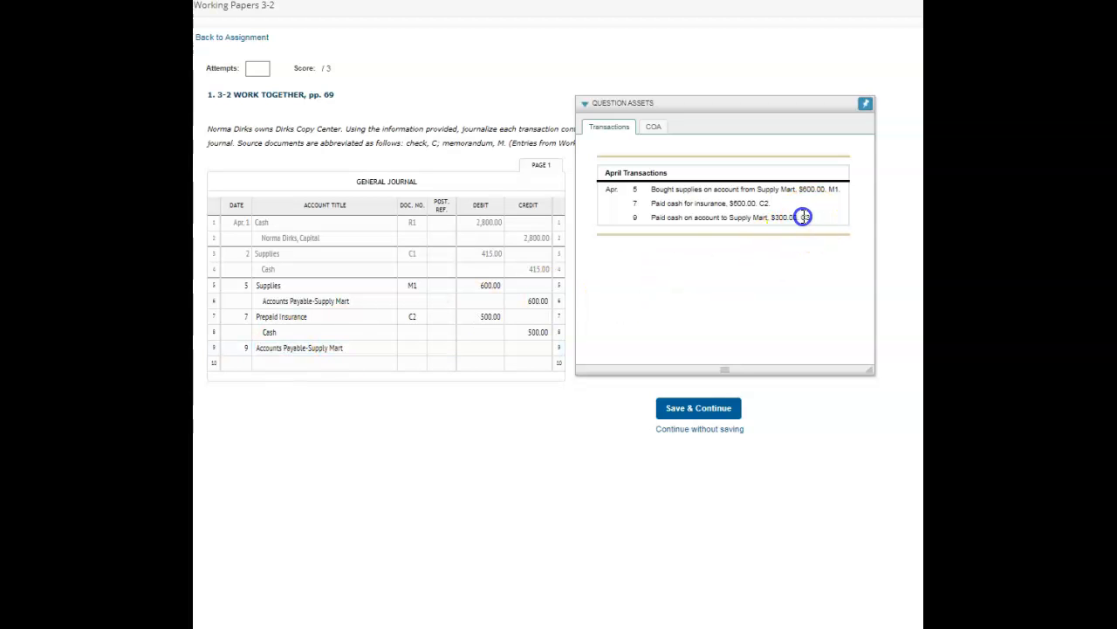
pyautogui.click(415, 348)
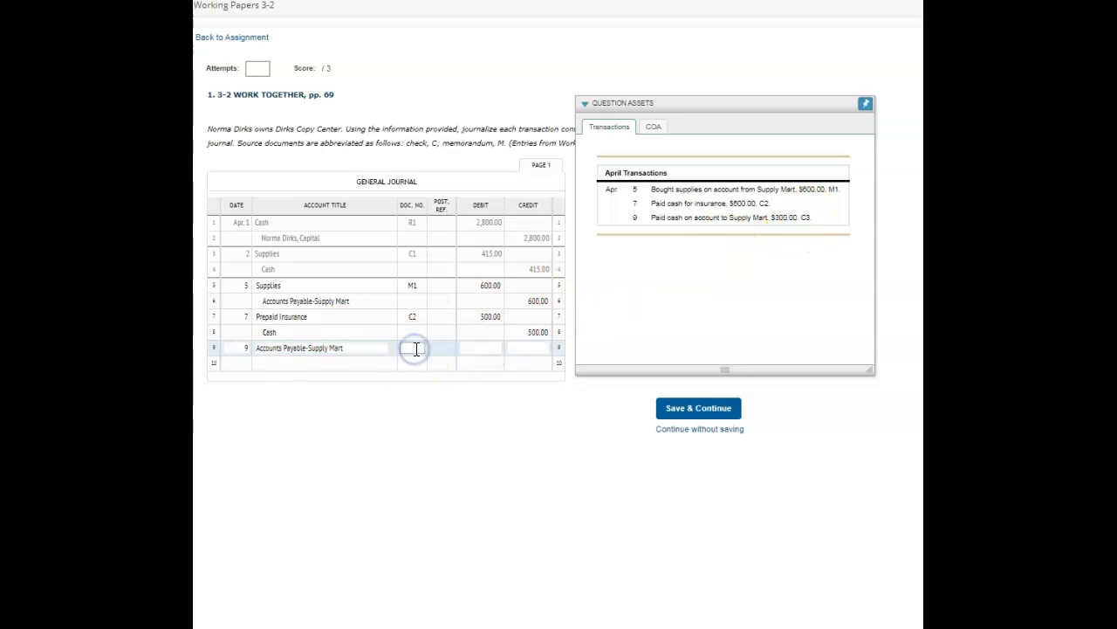
pyautogui.write('C3')
pyautogui.press('Tab')
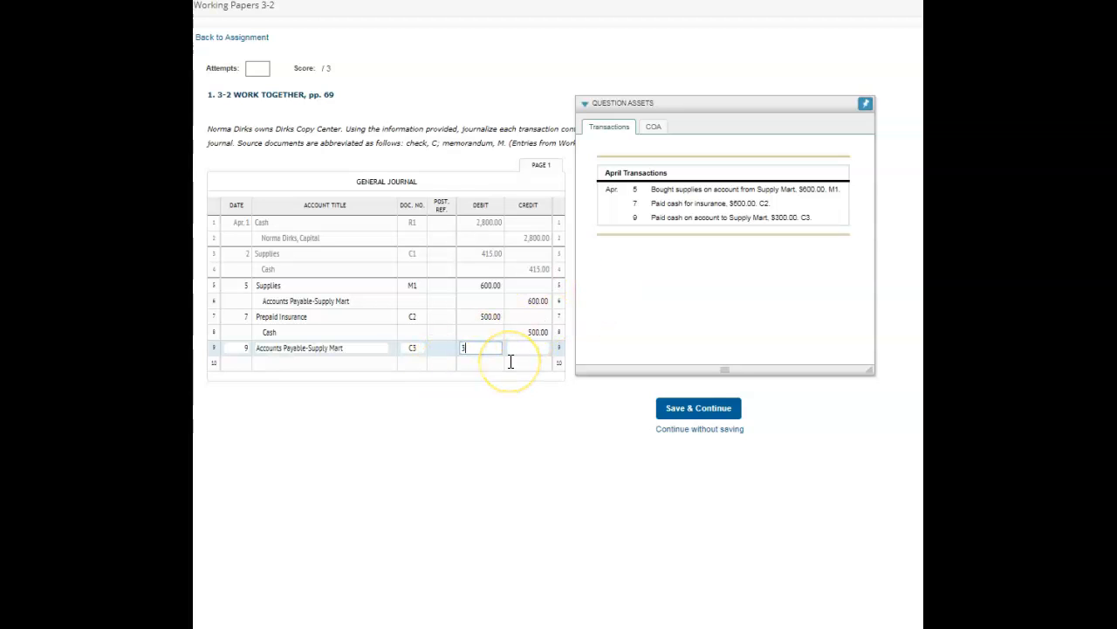
pyautogui.write('300')
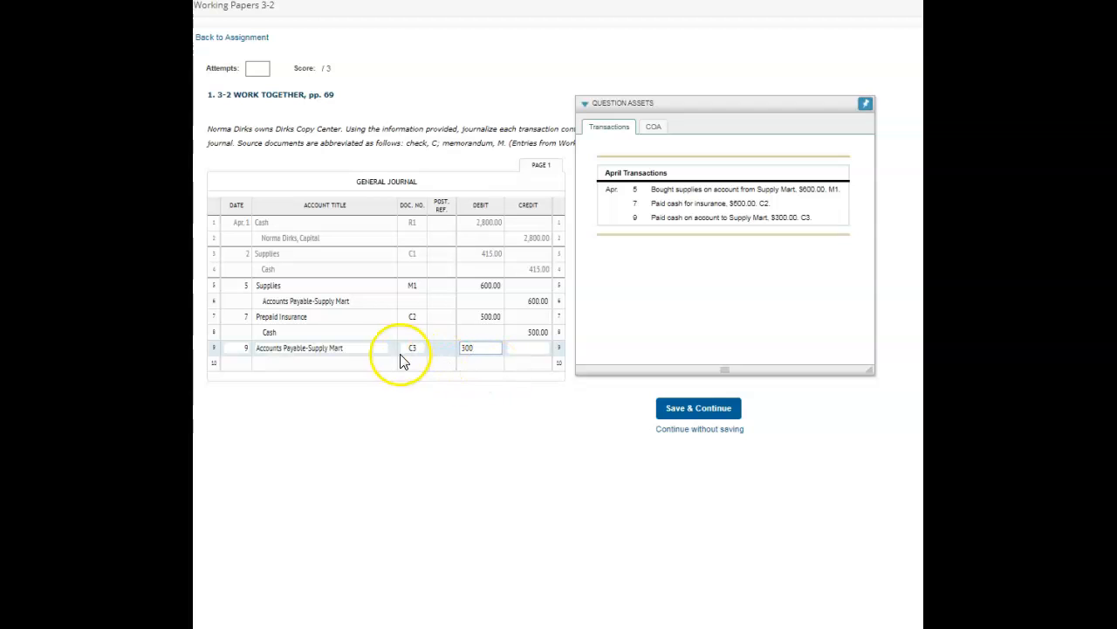
# Record the April 9 credit on journal line 10 with account title Cash and a 300 credit
pyautogui.click(373, 362)
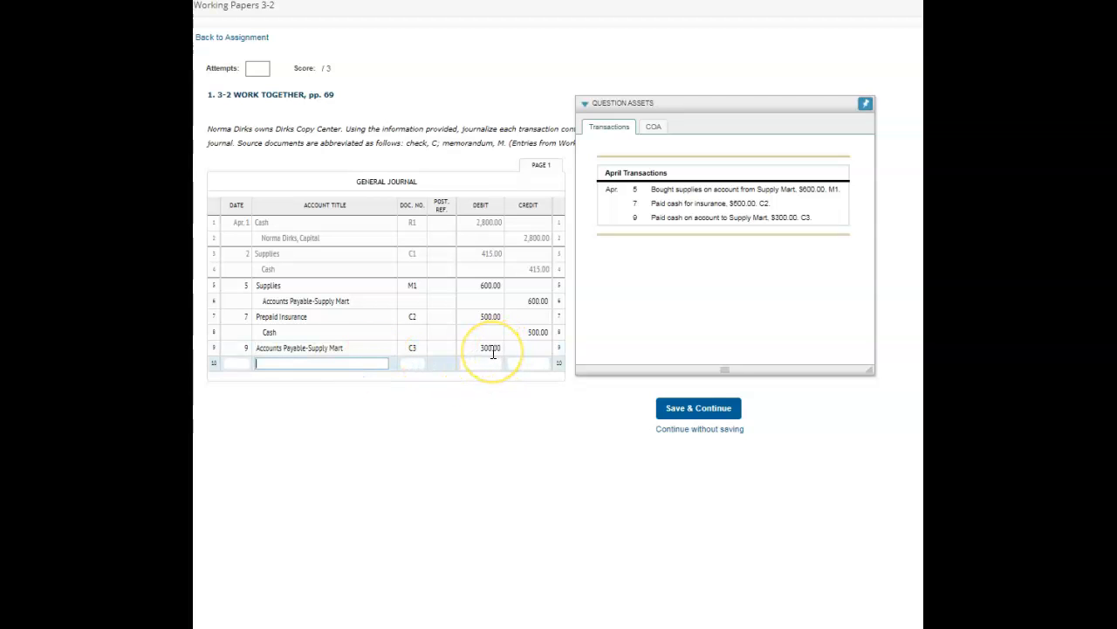
pyautogui.click(486, 353)
pyautogui.click(342, 365)
pyautogui.press('Tab')
pyautogui.press('Tab')
pyautogui.write('300')
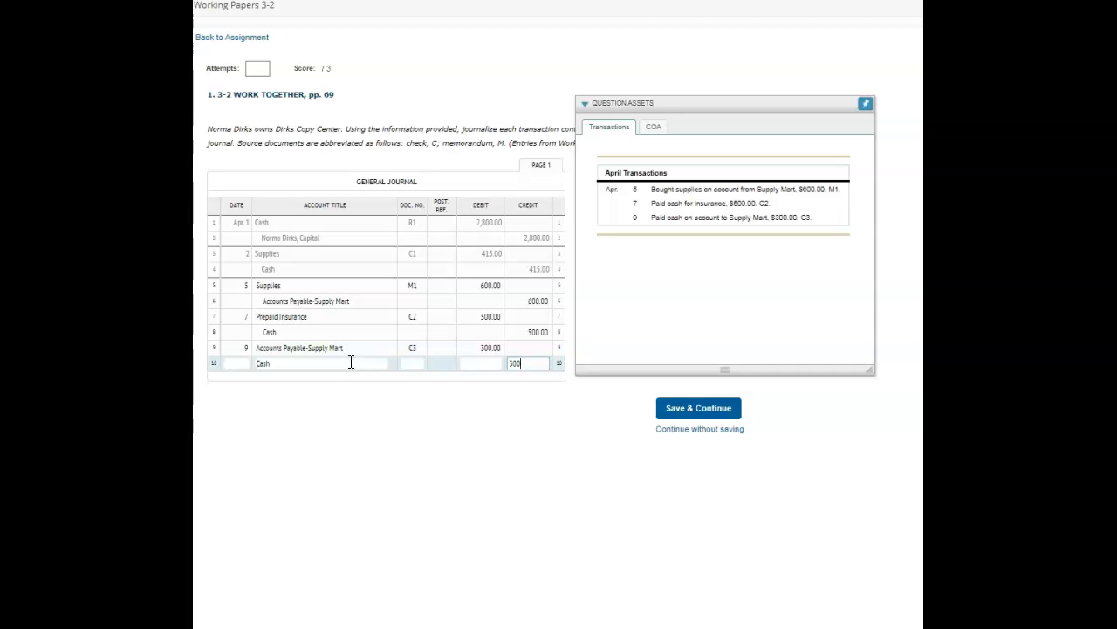
pyautogui.click(423, 435)
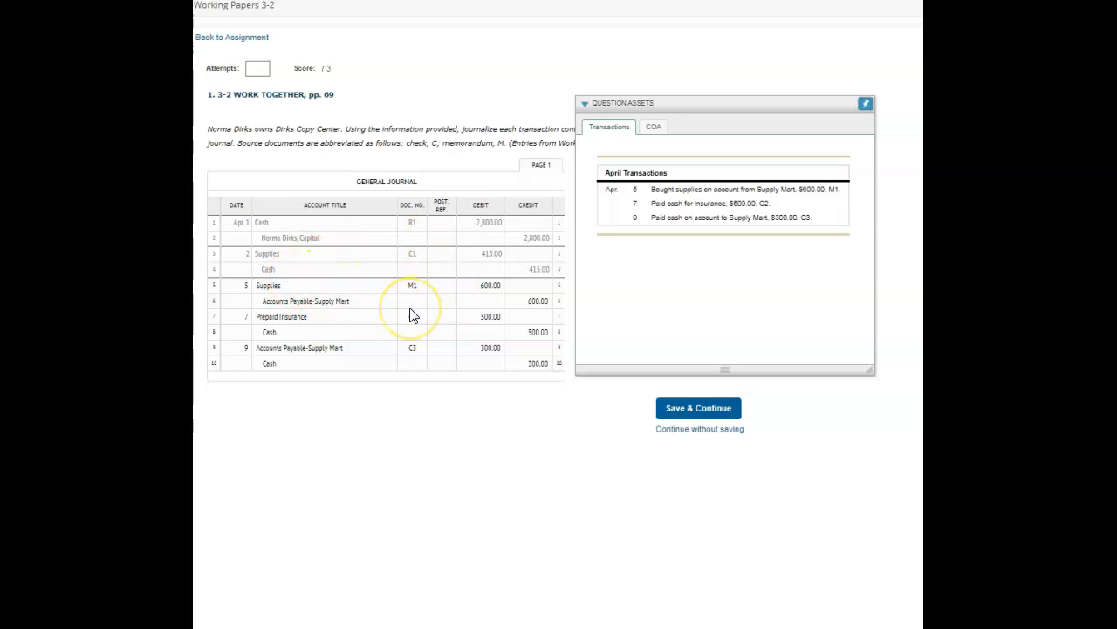
# Save the completed 3-2 Work Together journal and continue to the 3-2 On Your Own question
pyautogui.click(718, 412)
pyautogui.click(703, 431)
pyautogui.click(703, 413)
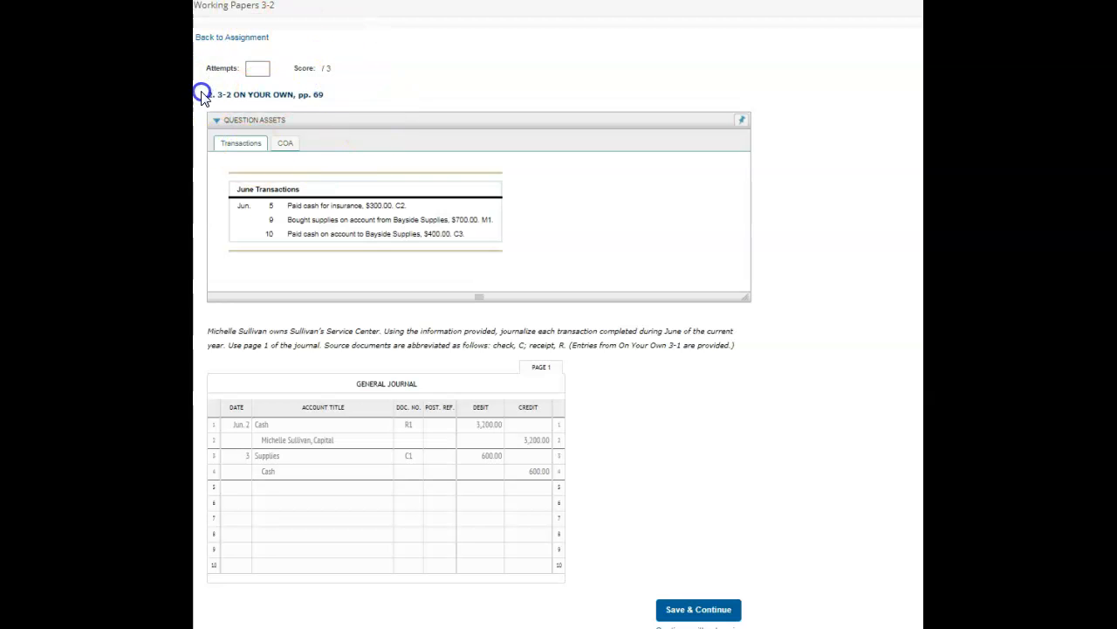
# Detach the Question Assets panel, narrow it, and place it beside the general journal so both are visible
pyautogui.click(743, 120)
pyautogui.moveTo(731, 204); pyautogui.dragTo(530, 201)
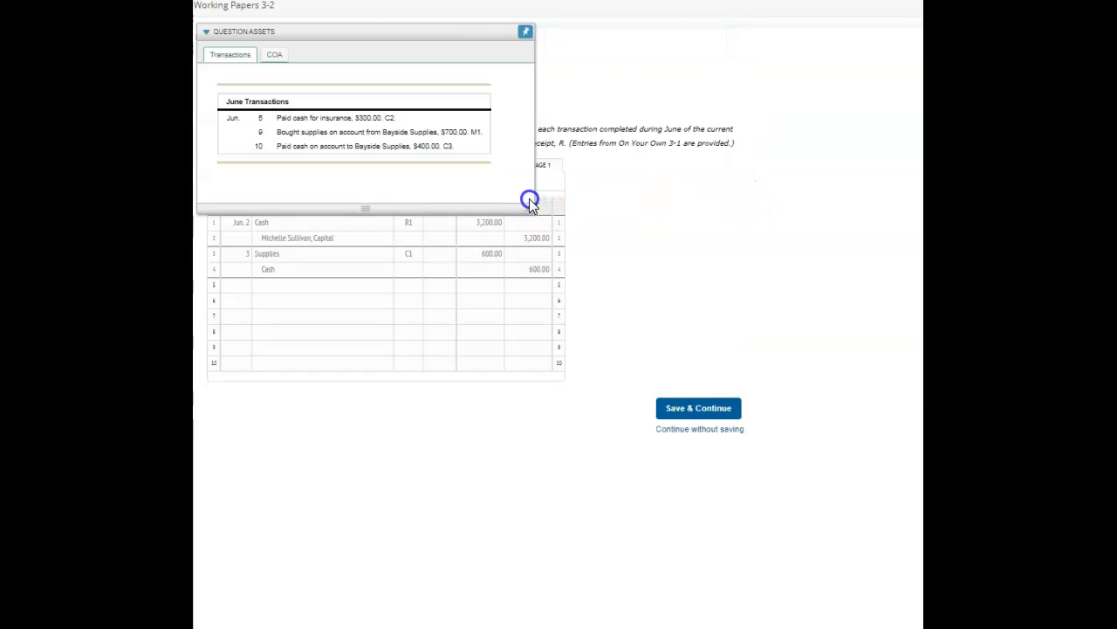
pyautogui.moveTo(424, 32); pyautogui.dragTo(811, 182)
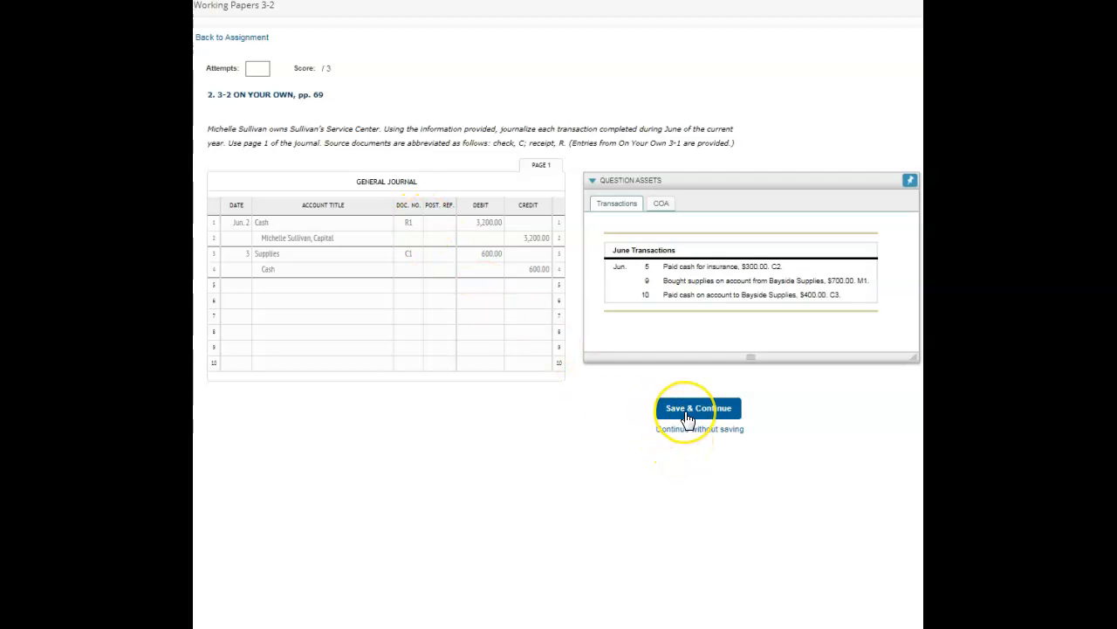
# Leave the 3-2 On Your Own question without saving and review the attempt status of both questions in the assignment overview
pyautogui.click(721, 431)
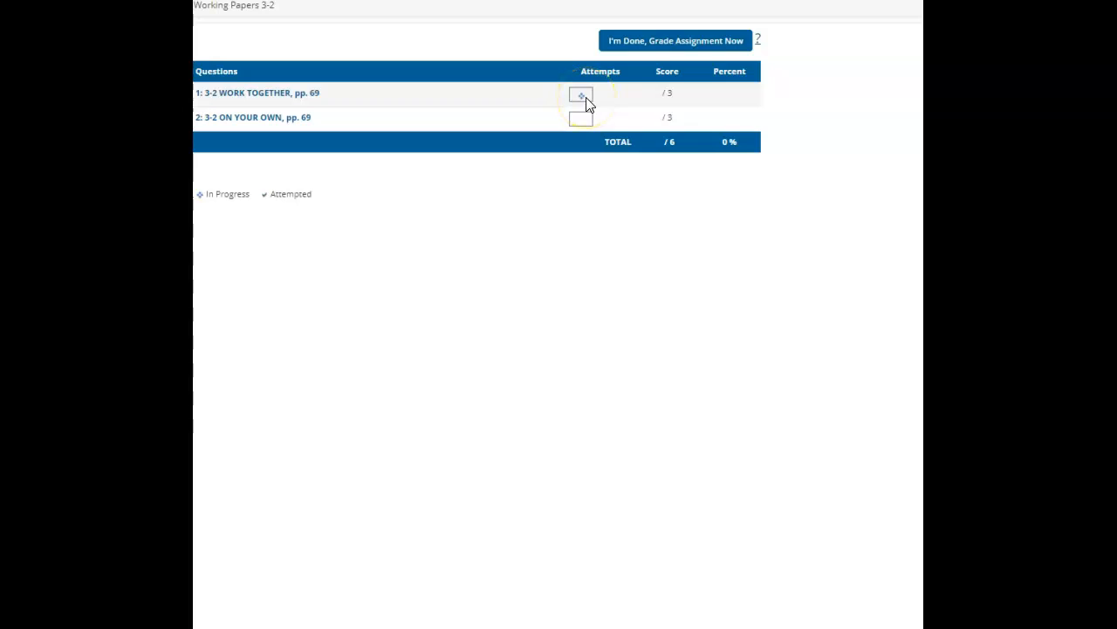
pyautogui.click(583, 119)
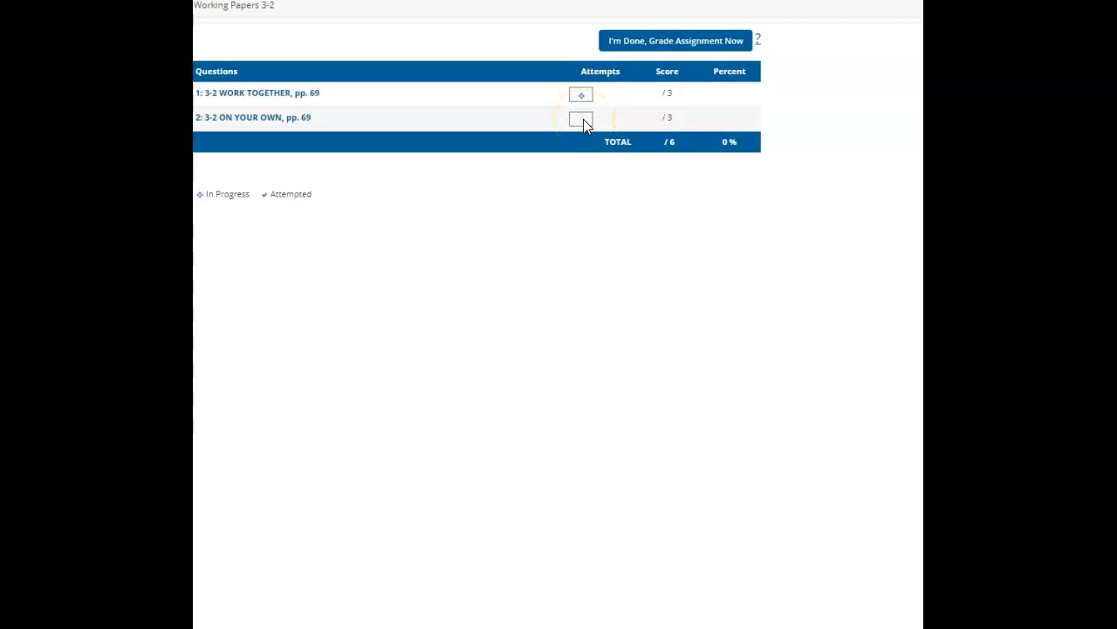
pyautogui.click(661, 54)
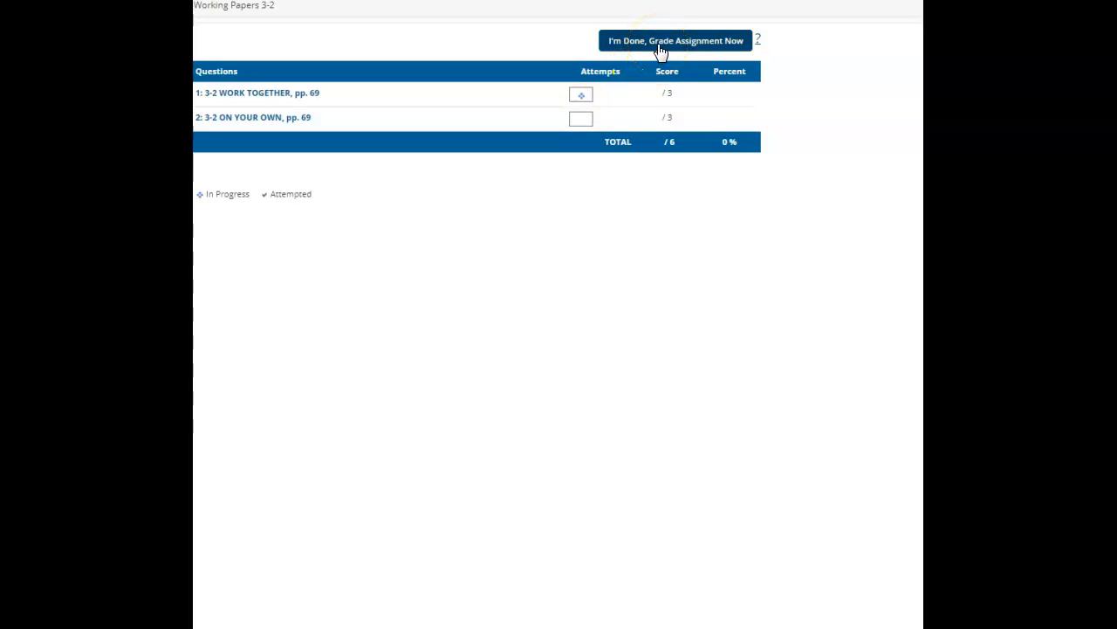